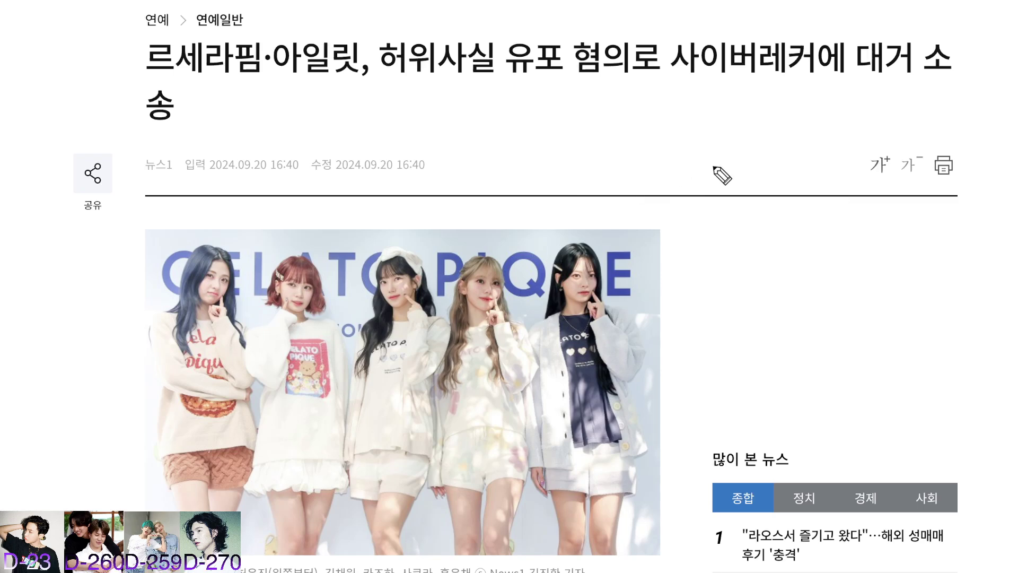
# Draw freehand pink pen lines, arrows and circles over the news article's headline and group photo.
pyautogui.moveTo(737, 207); pyautogui.dragTo(486, 298)
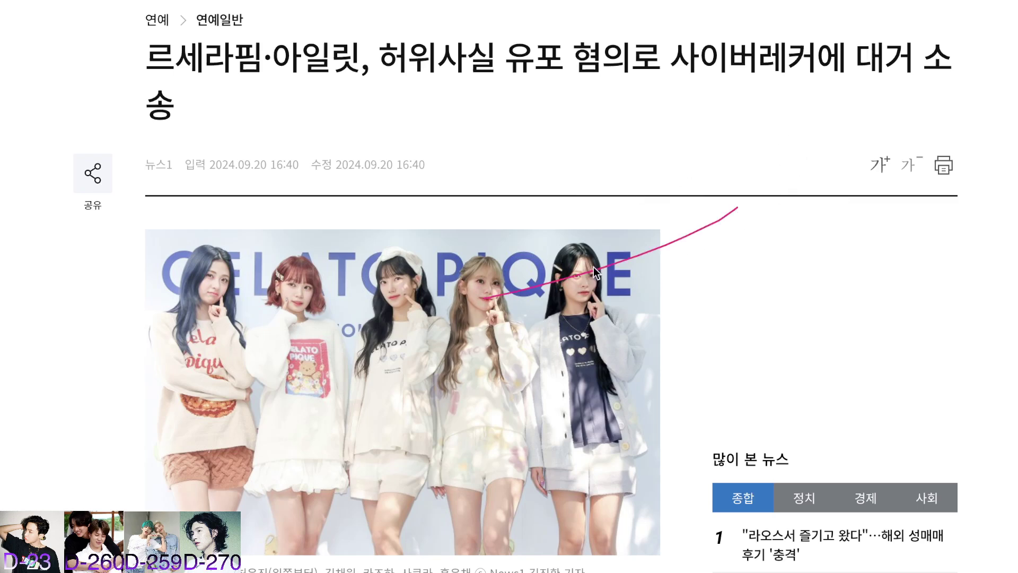
pyautogui.moveTo(673, 246); pyautogui.dragTo(487, 327)
pyautogui.moveTo(504, 235); pyautogui.dragTo(562, 351)
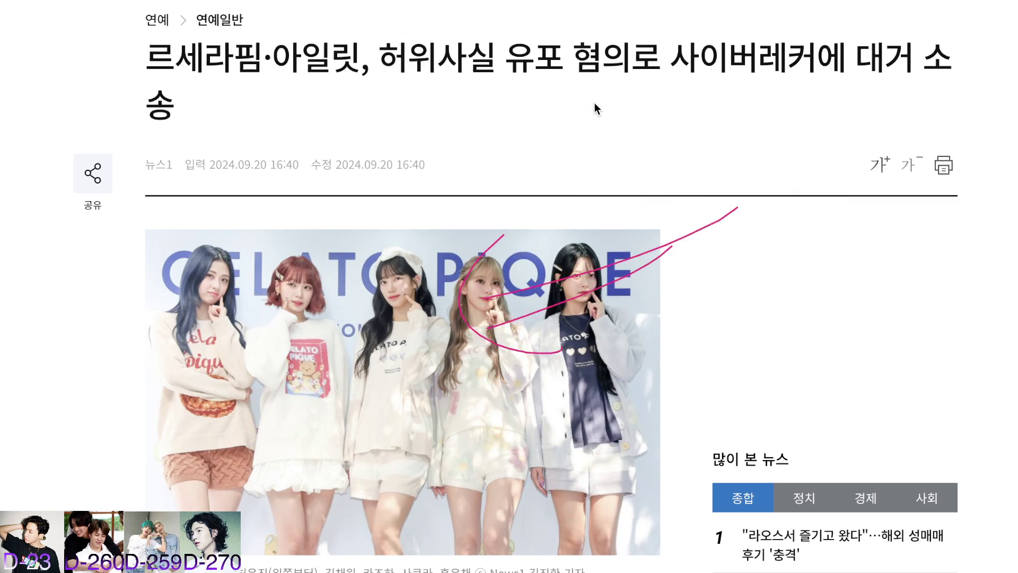
pyautogui.moveTo(514, 438)
pyautogui.mouseDown()
pyautogui.moveTo(267, 366)
pyautogui.moveTo(459, 185)
pyautogui.mouseUp()
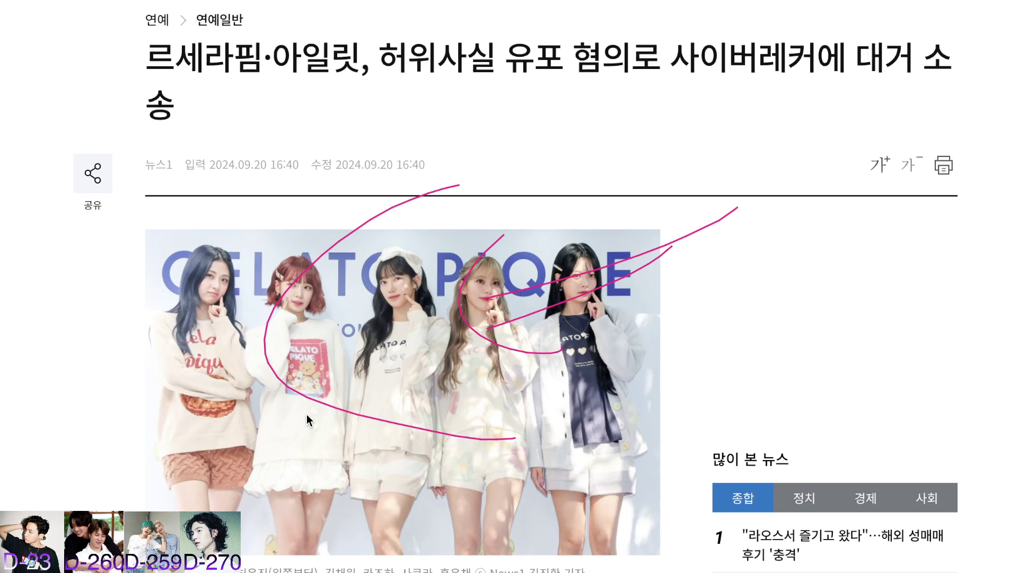
pyautogui.moveTo(561, 75); pyautogui.dragTo(580, 70)
pyautogui.moveTo(658, 83); pyautogui.dragTo(623, 159)
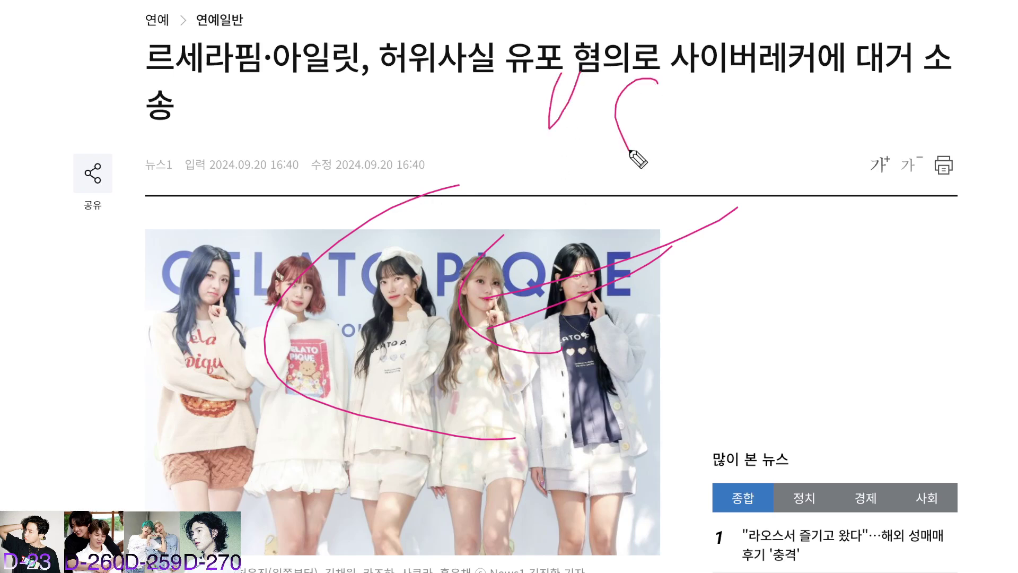
pyautogui.click(655, 160)
pyautogui.moveTo(534, 157); pyautogui.dragTo(631, 177)
pyautogui.moveTo(550, 174)
pyautogui.mouseDown()
pyautogui.moveTo(622, 190)
pyautogui.moveTo(628, 59)
pyautogui.moveTo(634, 177)
pyautogui.moveTo(782, 174)
pyautogui.mouseUp()
pyautogui.moveTo(664, 192); pyautogui.dragTo(761, 194)
pyautogui.moveTo(733, 155); pyautogui.dragTo(801, 208)
pyautogui.moveTo(822, 207)
pyautogui.mouseDown()
pyautogui.moveTo(827, 216)
pyautogui.moveTo(558, 322)
pyautogui.mouseUp()
pyautogui.moveTo(764, 264); pyautogui.dragTo(514, 357)
pyautogui.moveTo(129, 225)
pyautogui.mouseDown()
pyautogui.moveTo(268, 227)
pyautogui.moveTo(129, 215)
pyautogui.mouseUp()
pyautogui.moveTo(182, 35); pyautogui.dragTo(159, 23)
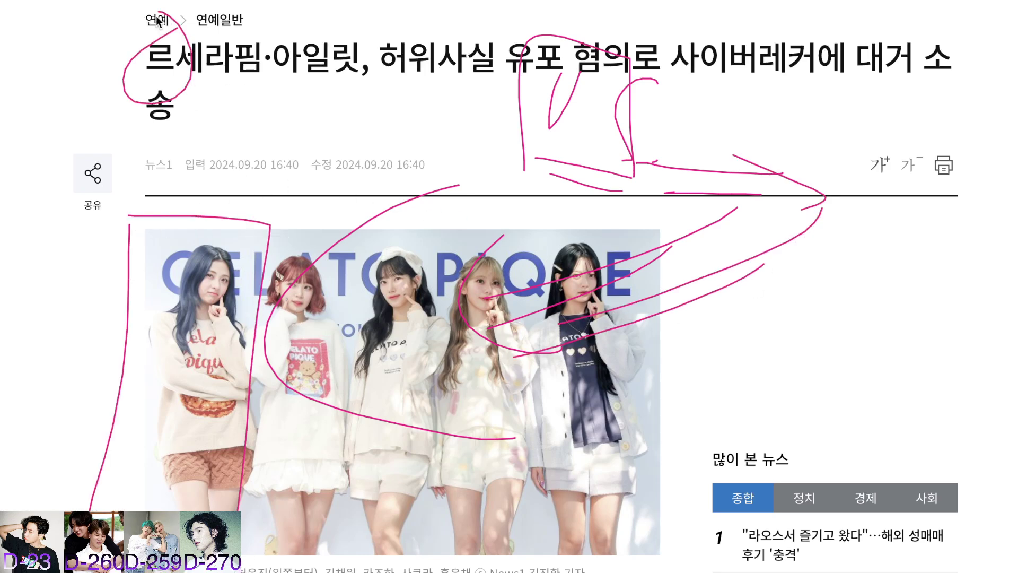
pyautogui.moveTo(306, 95); pyautogui.dragTo(331, 82)
pyautogui.moveTo(252, 374); pyautogui.dragTo(700, 129)
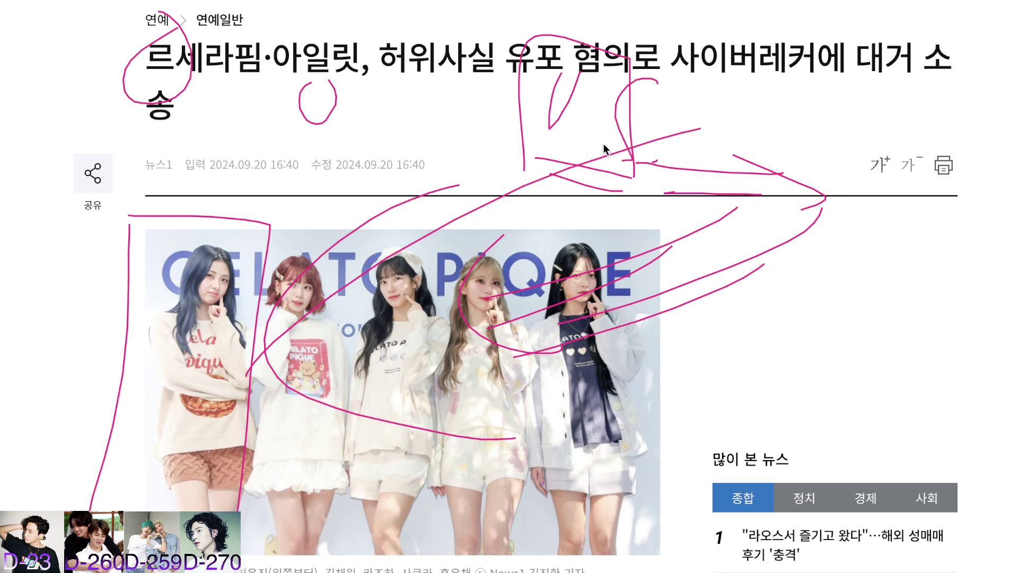
pyautogui.moveTo(599, 141); pyautogui.dragTo(673, 195)
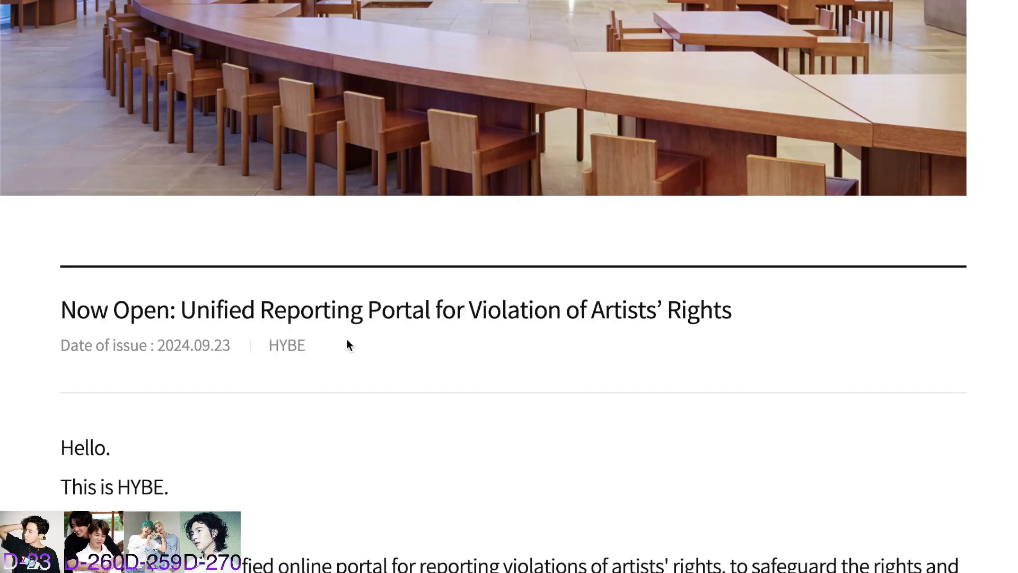
# Read the HYBE notice on the Unified Reporting Portal for Violation of Artists' Rights, from its title onward.
pyautogui.scroll(-2, 346, 338)
pyautogui.moveTo(196, 208); pyautogui.dragTo(487, 215)
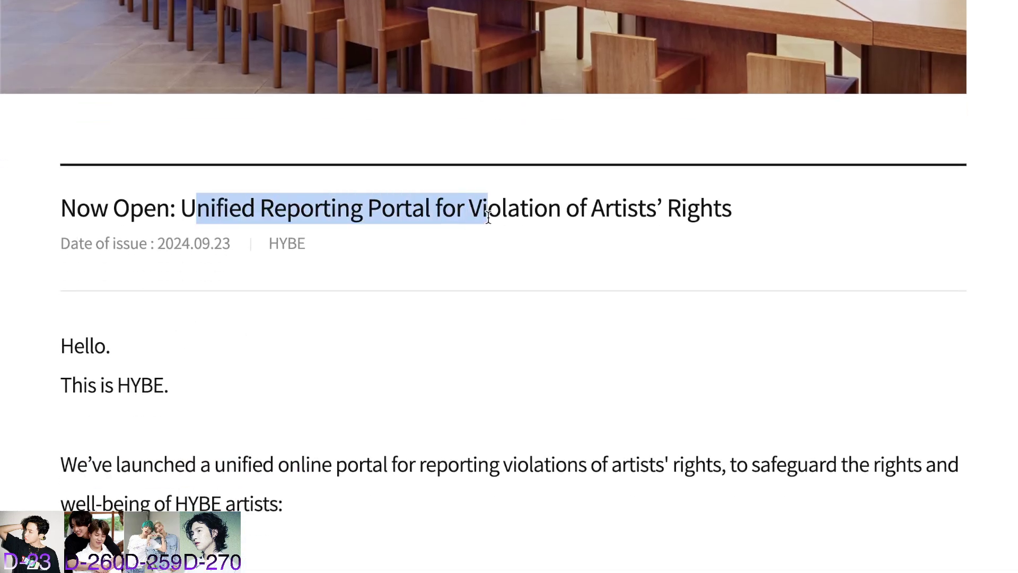
pyautogui.click(555, 394)
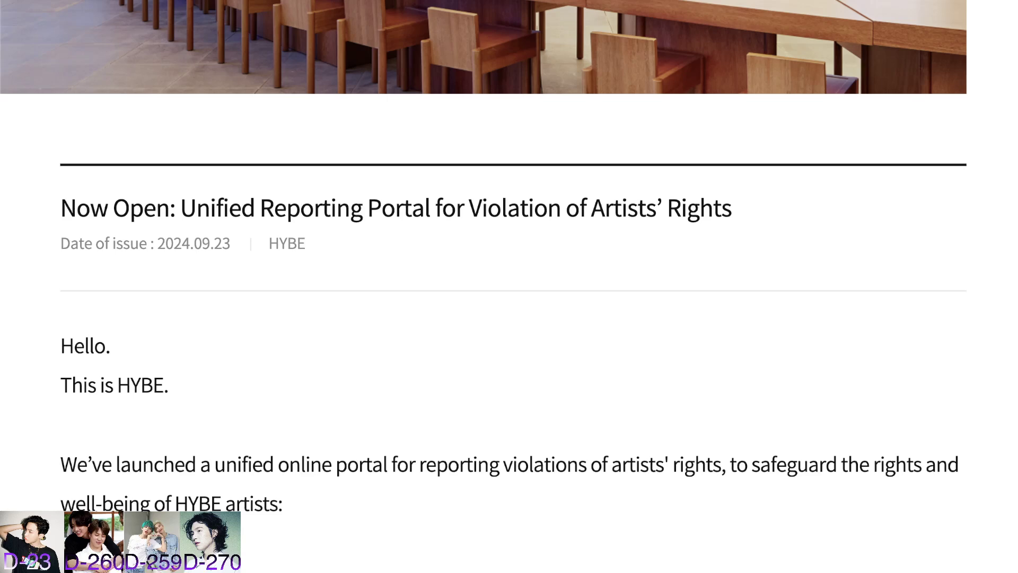
pyautogui.scroll(-1, 261, 490)
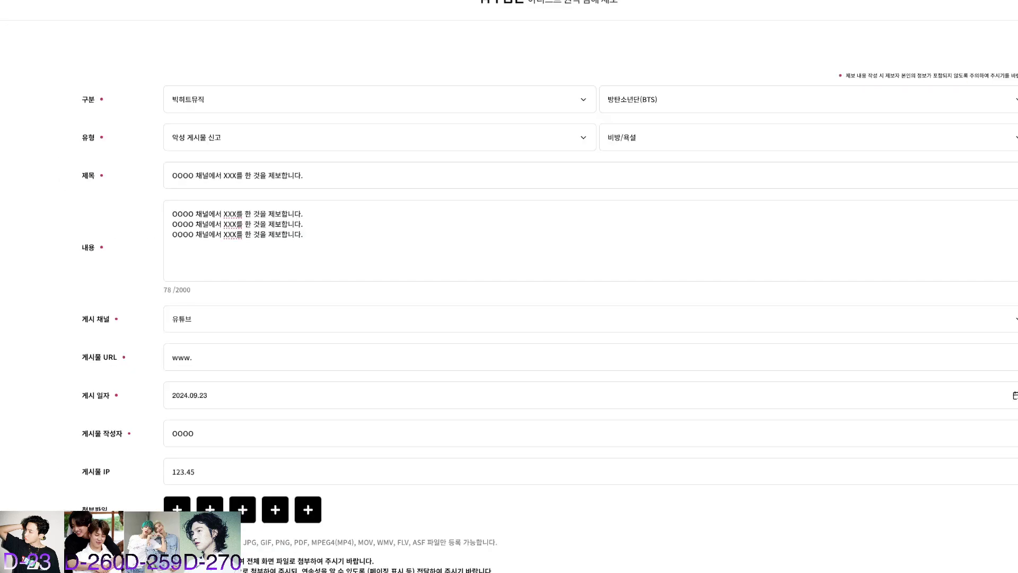
# Open the English infringement report form and set its category to the label BIGHIT MUSIC and the artist BTS.
pyautogui.press('Return')
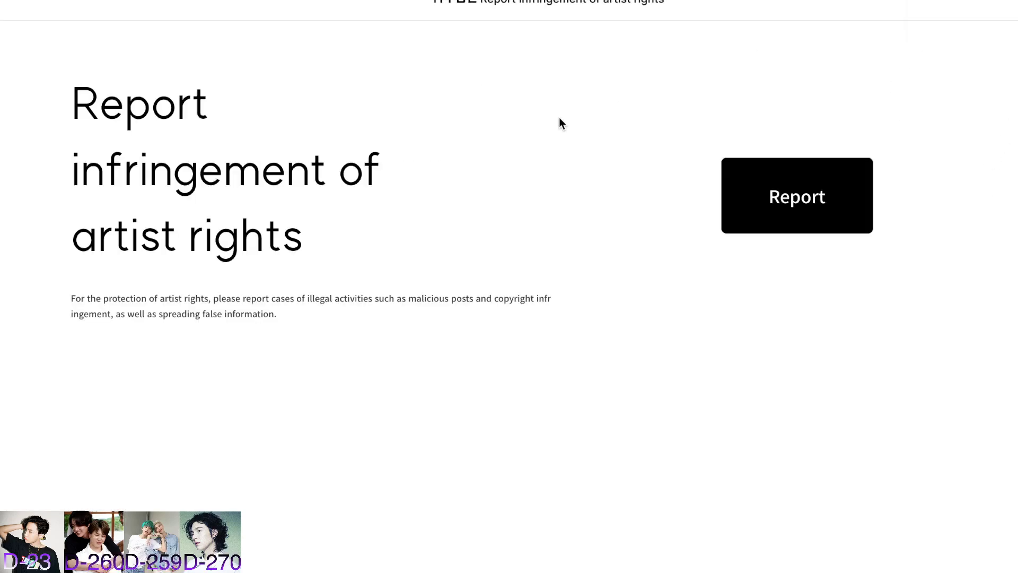
pyautogui.click(783, 205)
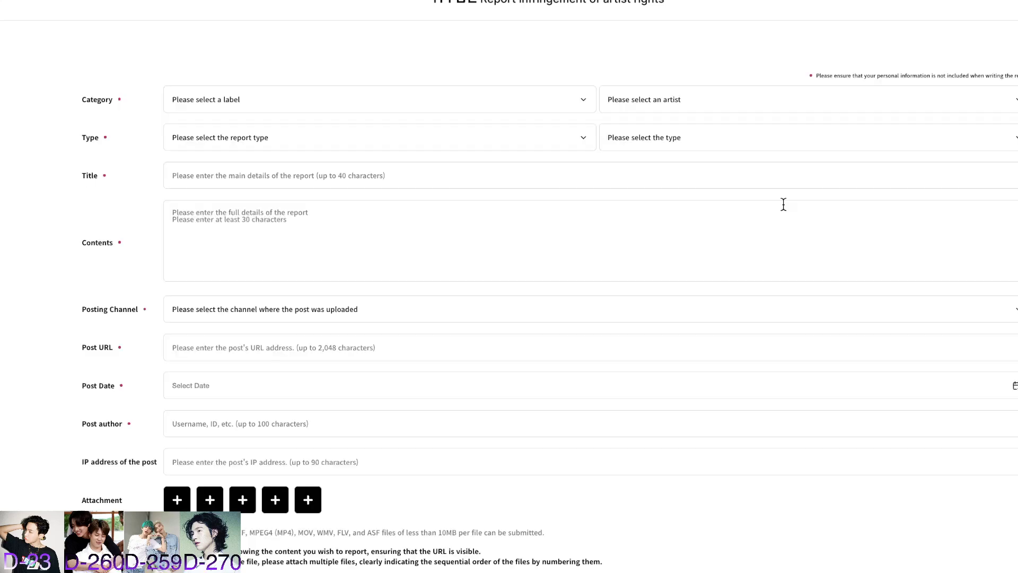
pyautogui.click(264, 110)
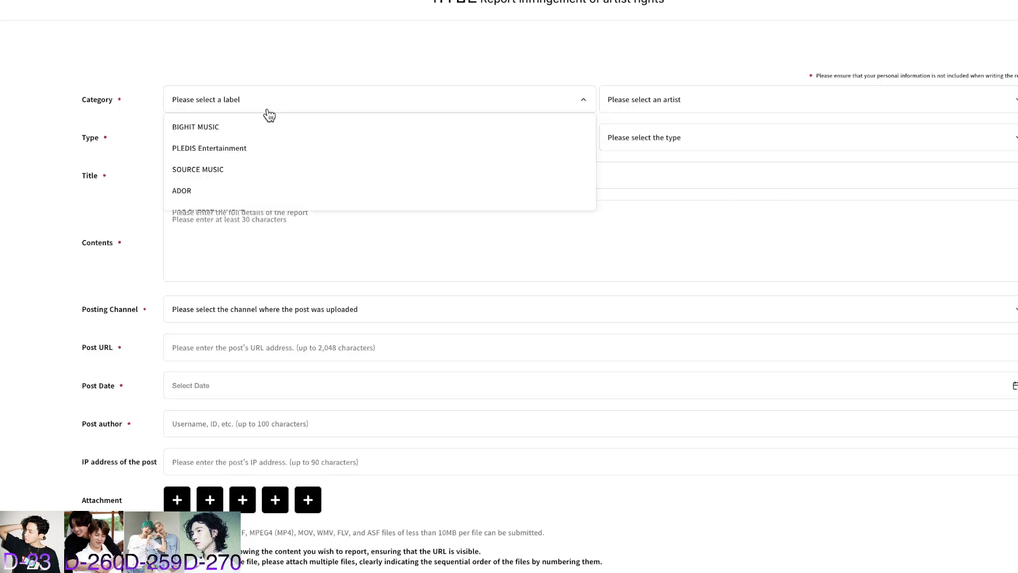
pyautogui.scroll(-3, 264, 159)
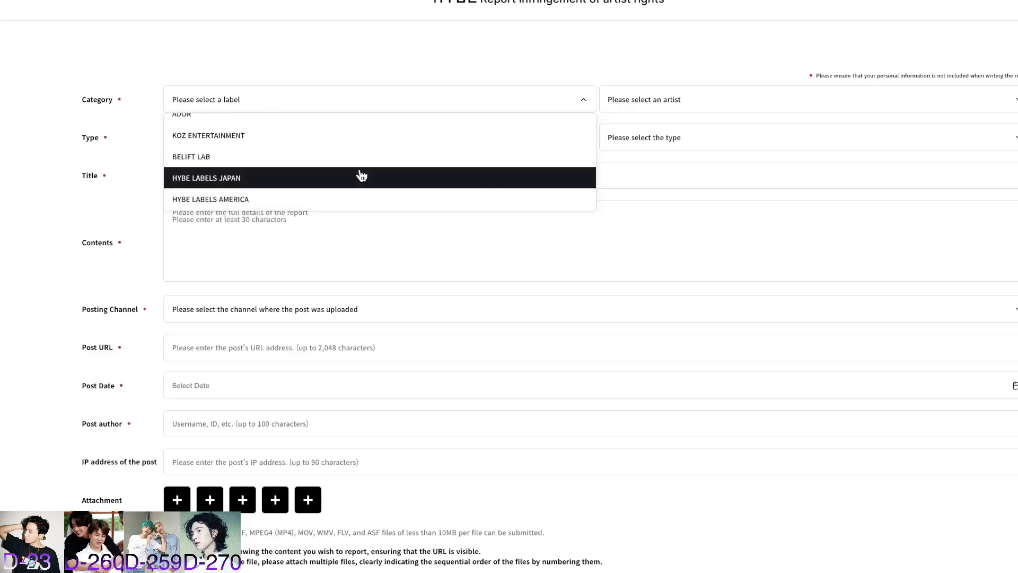
pyautogui.scroll(3, 396, 148)
pyautogui.click(359, 134)
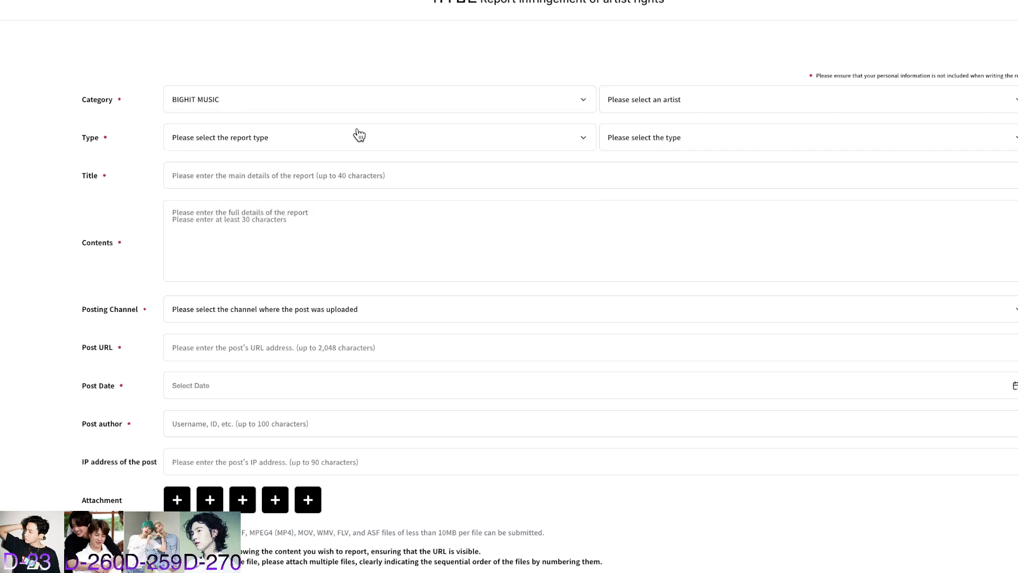
pyautogui.click(640, 109)
pyautogui.click(644, 149)
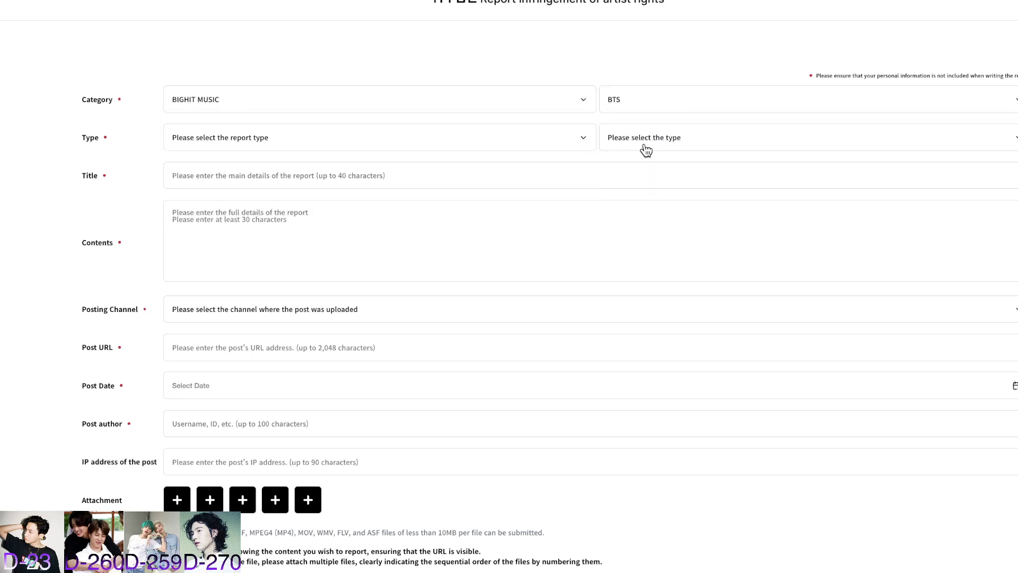
# Review the labels offered in the category and the artists available under BIGHIT MUSIC, keeping the current selection.
pyautogui.click(638, 106)
pyautogui.click(595, 66)
pyautogui.click(483, 92)
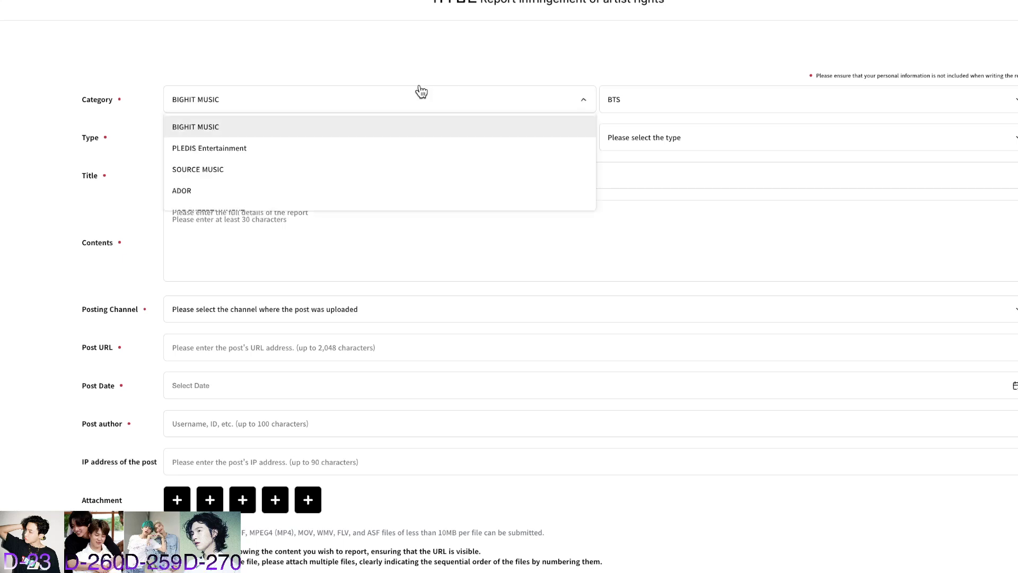
pyautogui.scroll(-3, 336, 179)
pyautogui.click(347, 70)
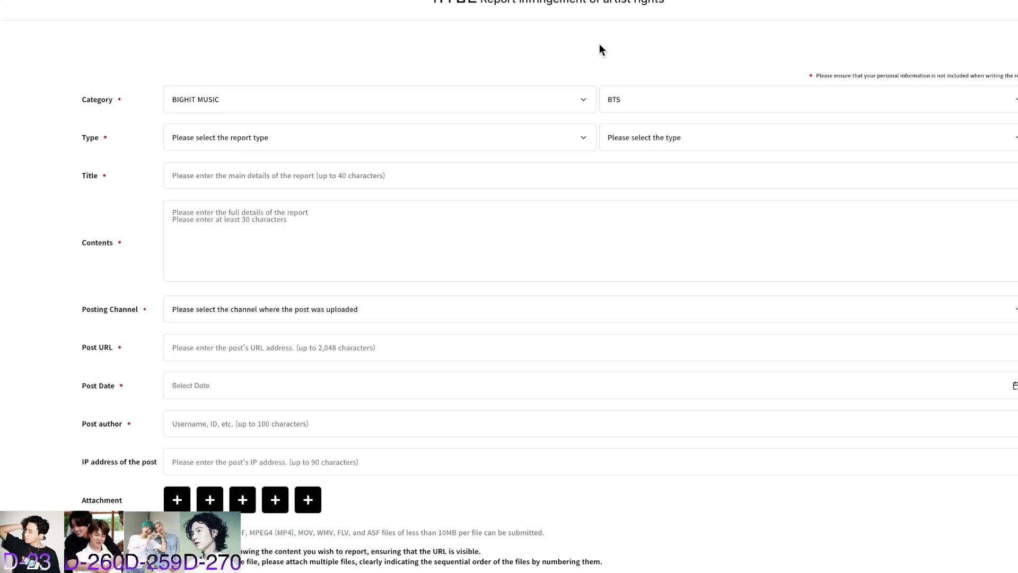
pyautogui.click(558, 102)
pyautogui.click(644, 102)
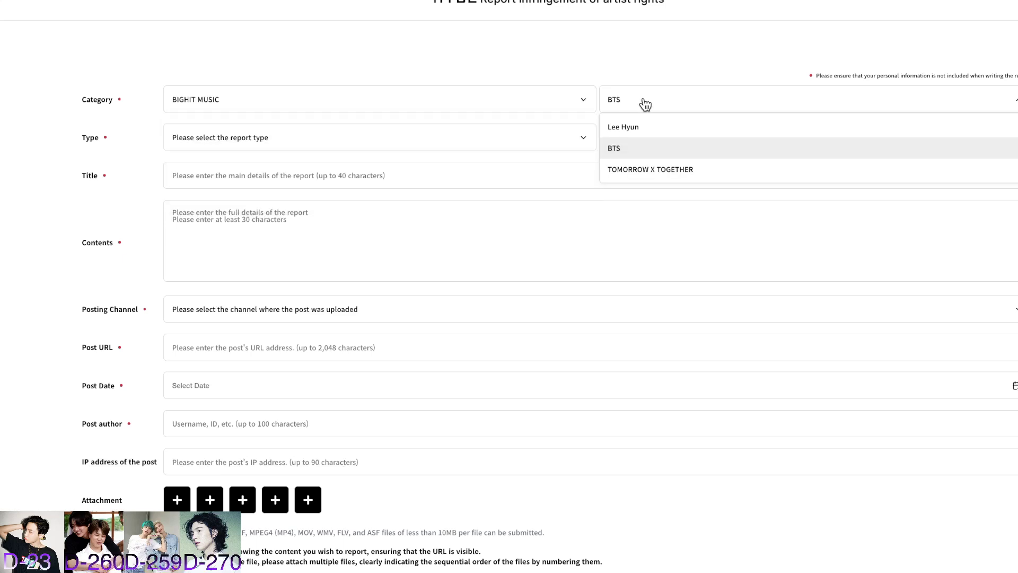
pyautogui.click(650, 80)
pyautogui.click(650, 102)
pyautogui.click(606, 62)
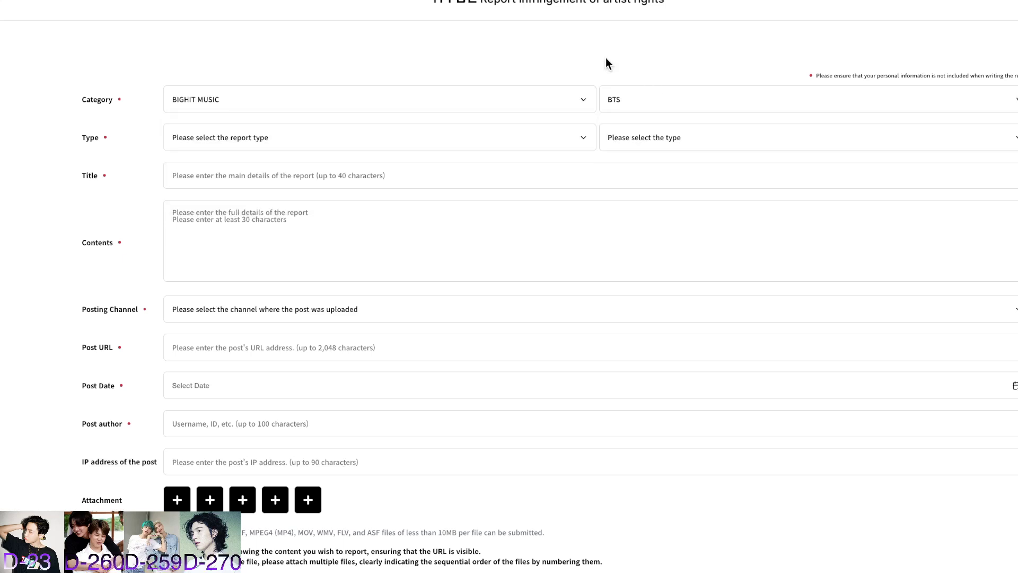
# Set the report type to "Report a malicious post" with the subtype "Slander/profanity".
pyautogui.click(448, 138)
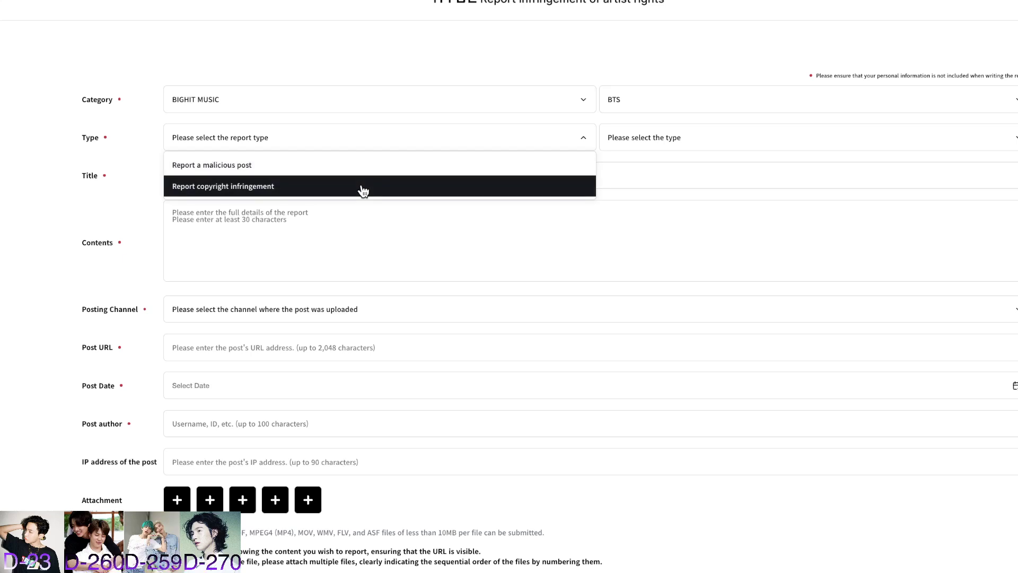
pyautogui.click(377, 164)
pyautogui.click(636, 138)
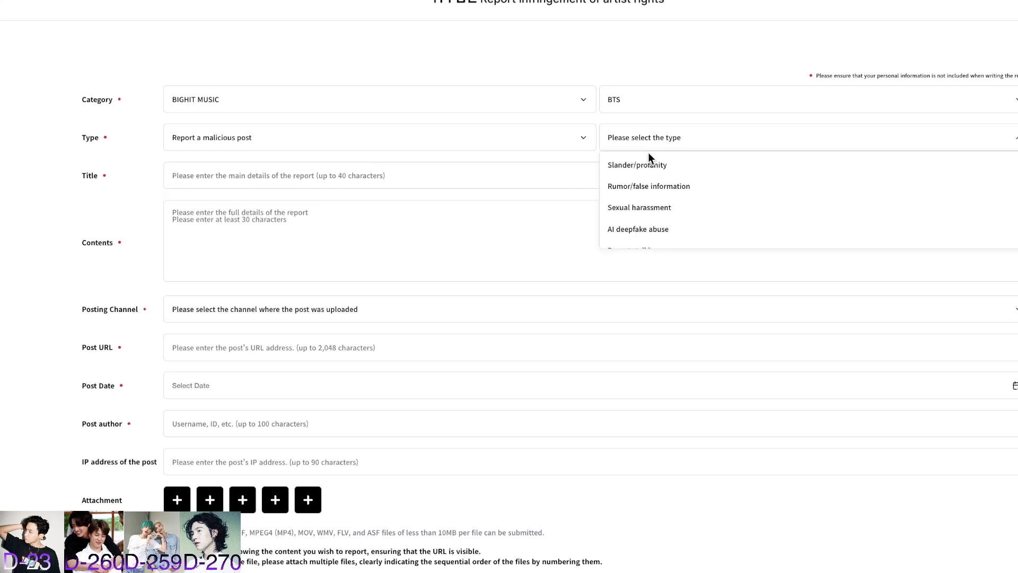
pyautogui.scroll(-3, 677, 194)
pyautogui.scroll(1, 678, 194)
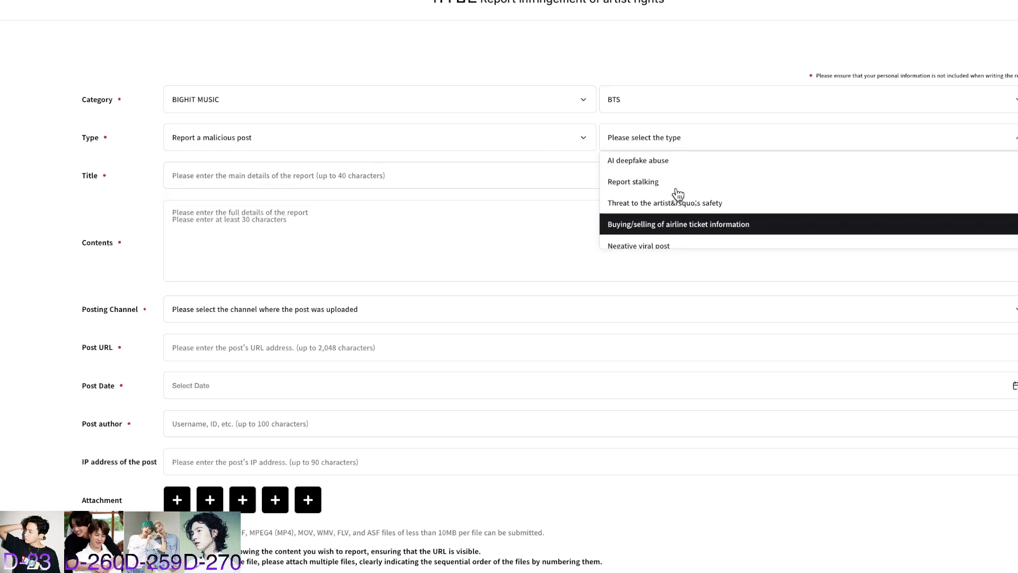
pyautogui.scroll(-2, 677, 193)
pyautogui.scroll(4, 675, 195)
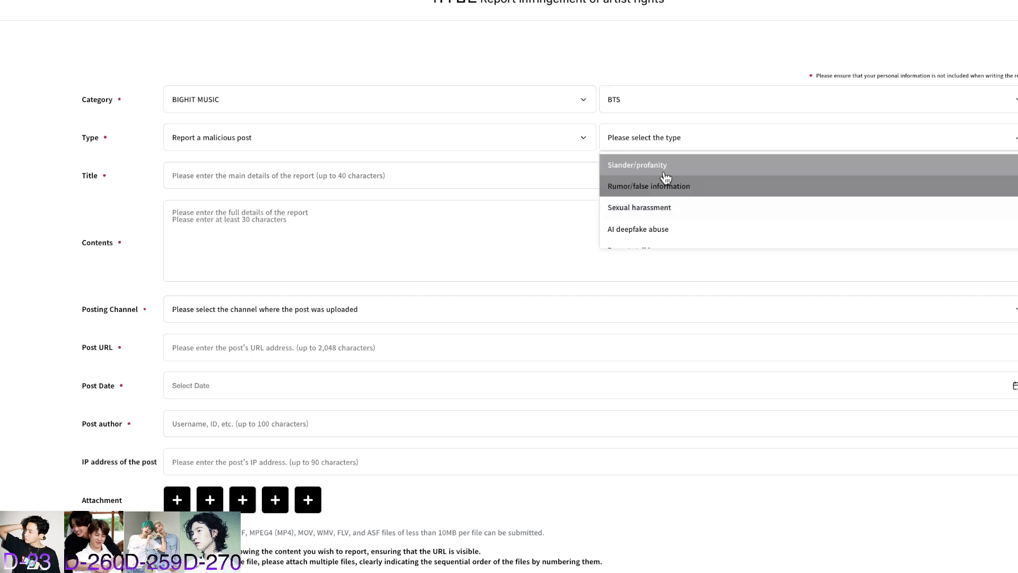
pyautogui.scroll(-1, 715, 209)
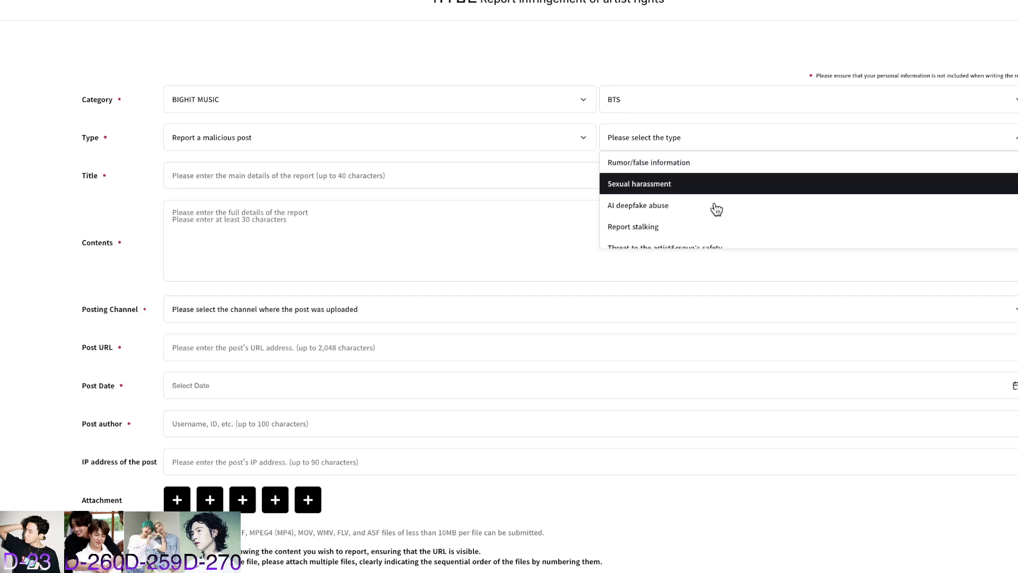
pyautogui.scroll(-1, 710, 206)
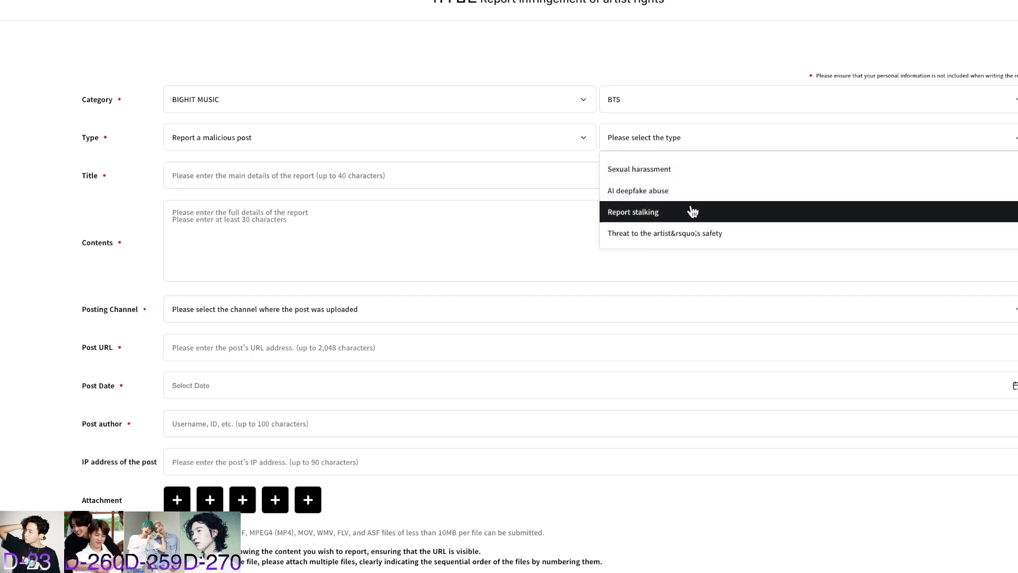
pyautogui.scroll(-1, 693, 212)
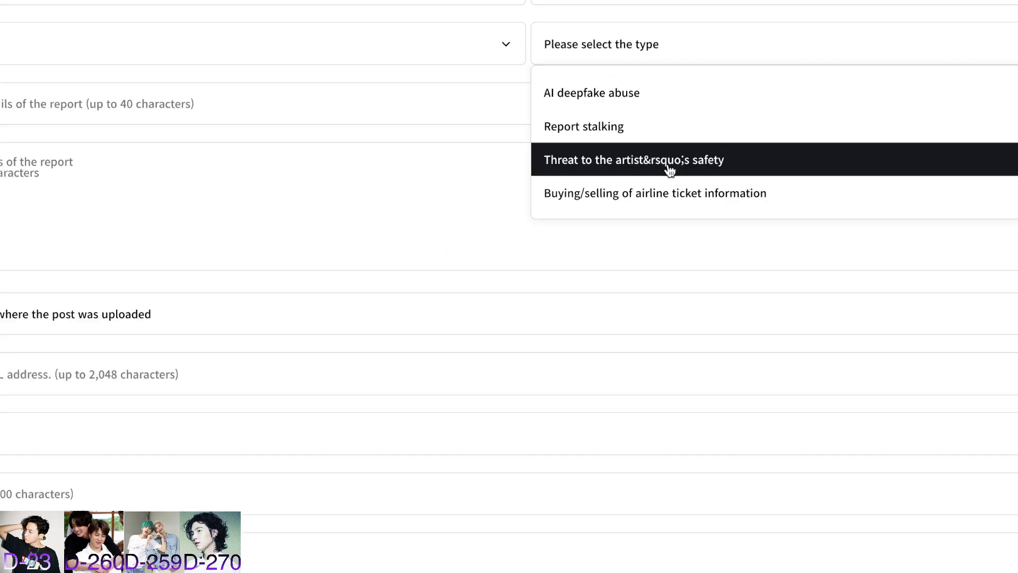
pyautogui.scroll(-2, 654, 164)
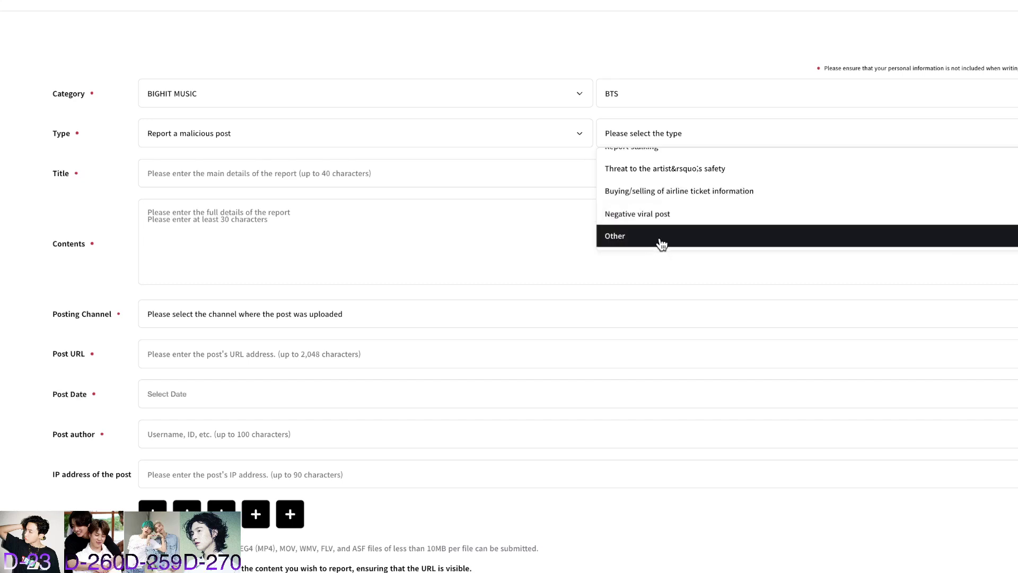
pyautogui.scroll(5, 661, 241)
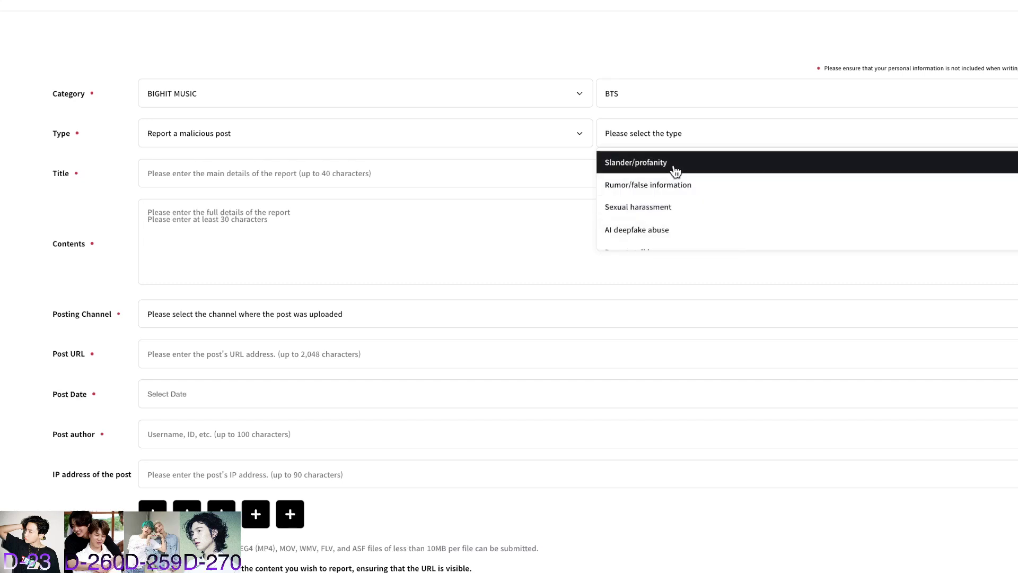
pyautogui.click(675, 170)
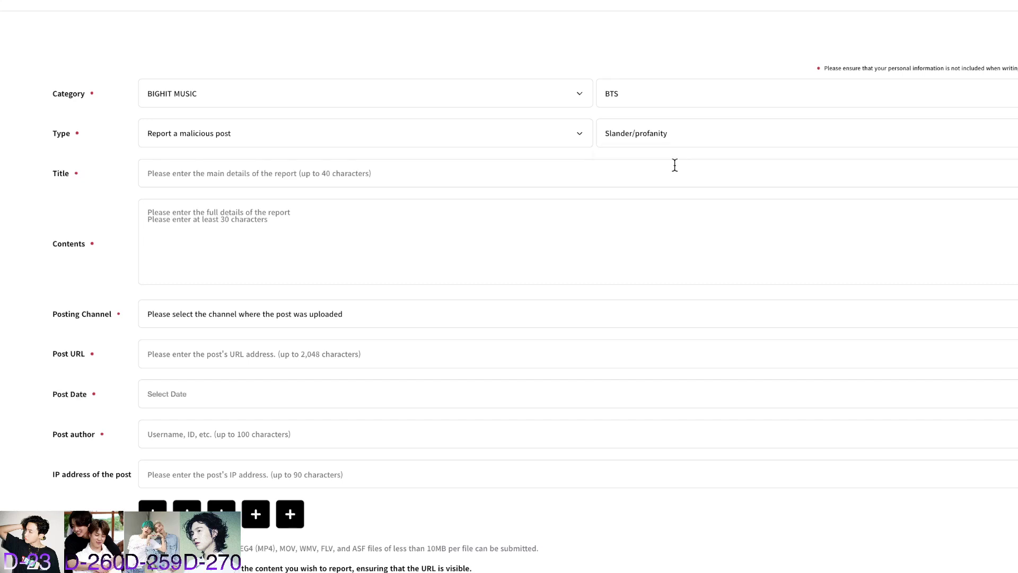
# Enter "OOOO channel is doing XXXXX" as the report's title.
pyautogui.click(426, 166)
pyautogui.write('oo')
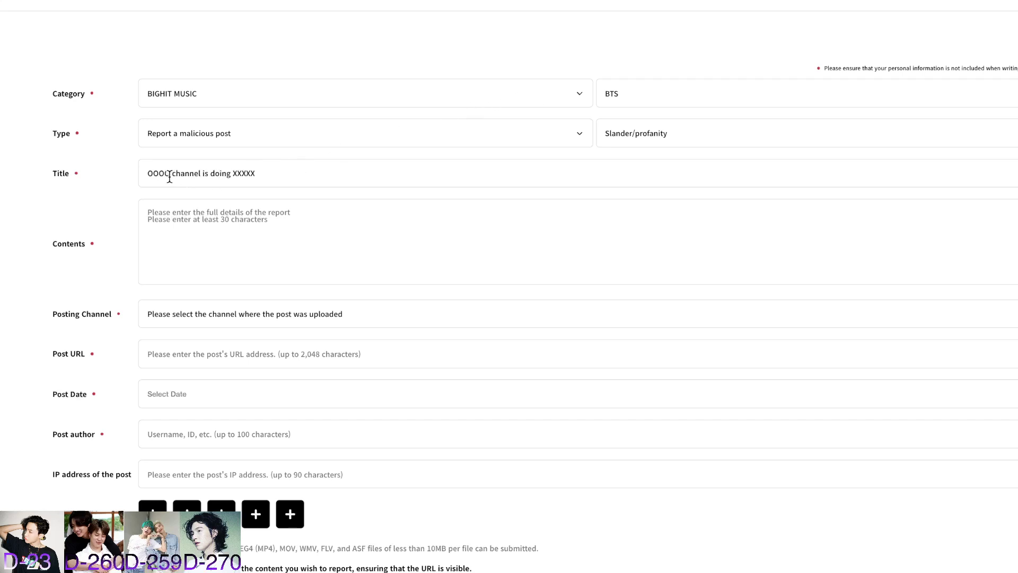
# Copy the report's title into the contents three times, each on its own line.
pyautogui.click(178, 240)
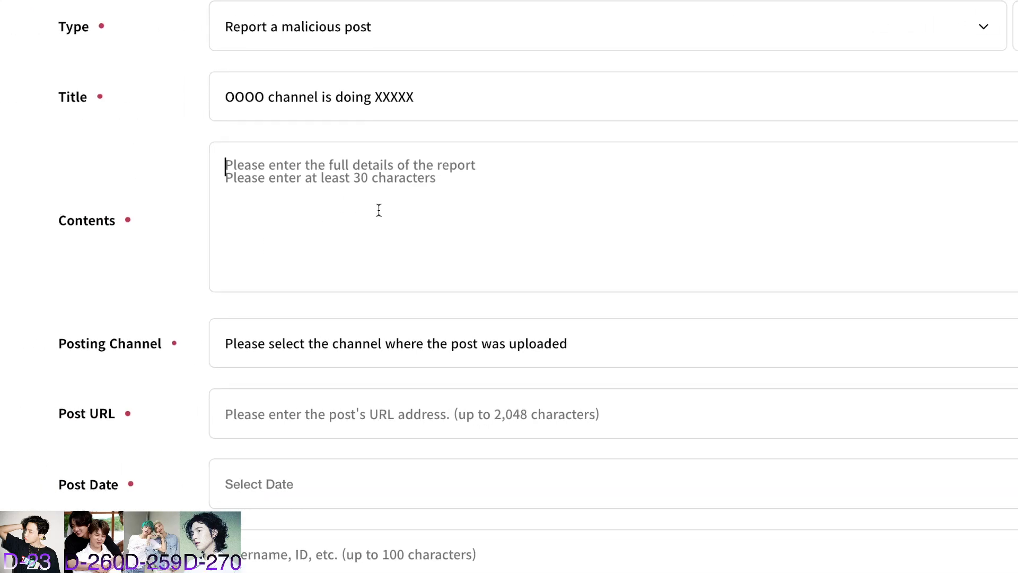
pyautogui.click(439, 100)
pyautogui.hotkey('ctrl', 'a')
pyautogui.hotkey('ctrl', 'c')
pyautogui.click(380, 214)
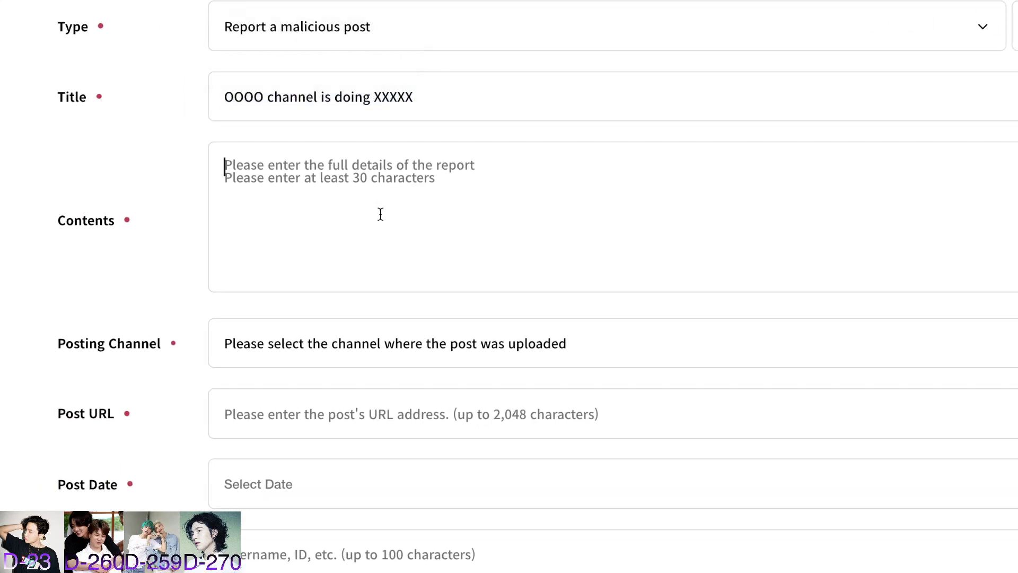
pyautogui.hotkey('ctrl', 'v')
pyautogui.press('Return')
pyautogui.hotkey('ctrl', 'v')
pyautogui.press('Return')
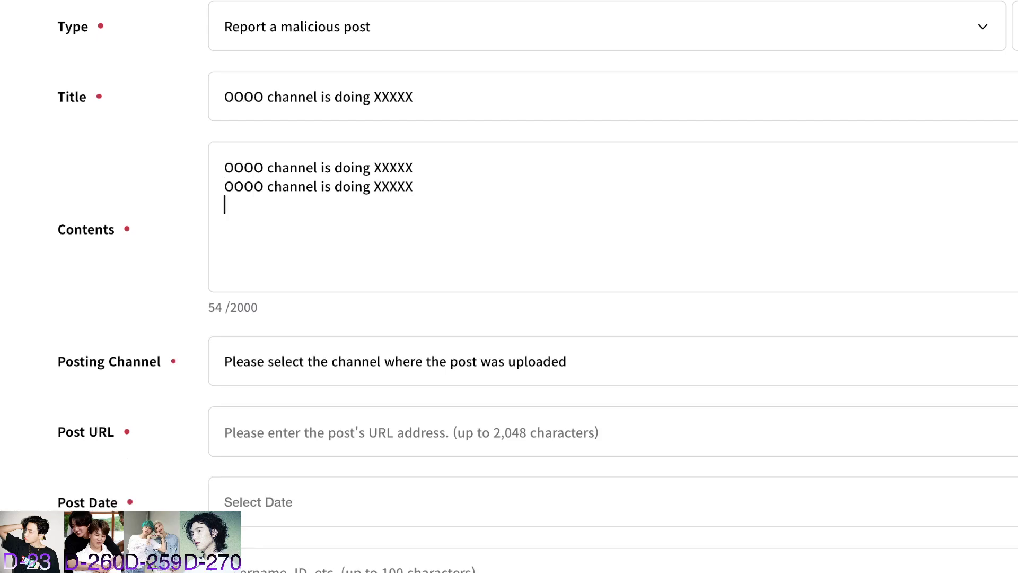
pyautogui.hotkey('ctrl', 'v')
pyautogui.scroll(-3, 284, 281)
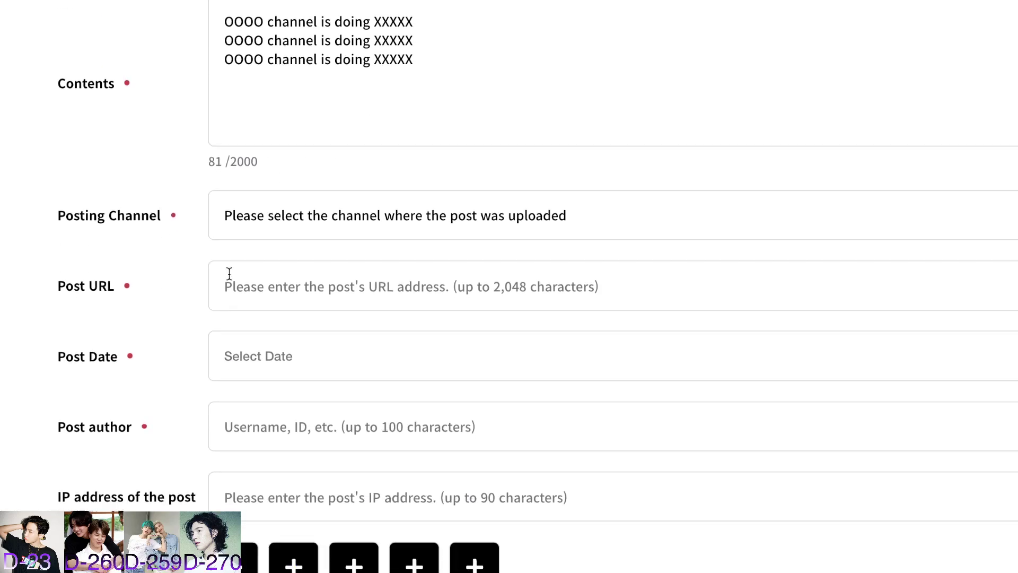
# Look through the available posting channels and set the posting channel to YouTube.
pyautogui.click(323, 221)
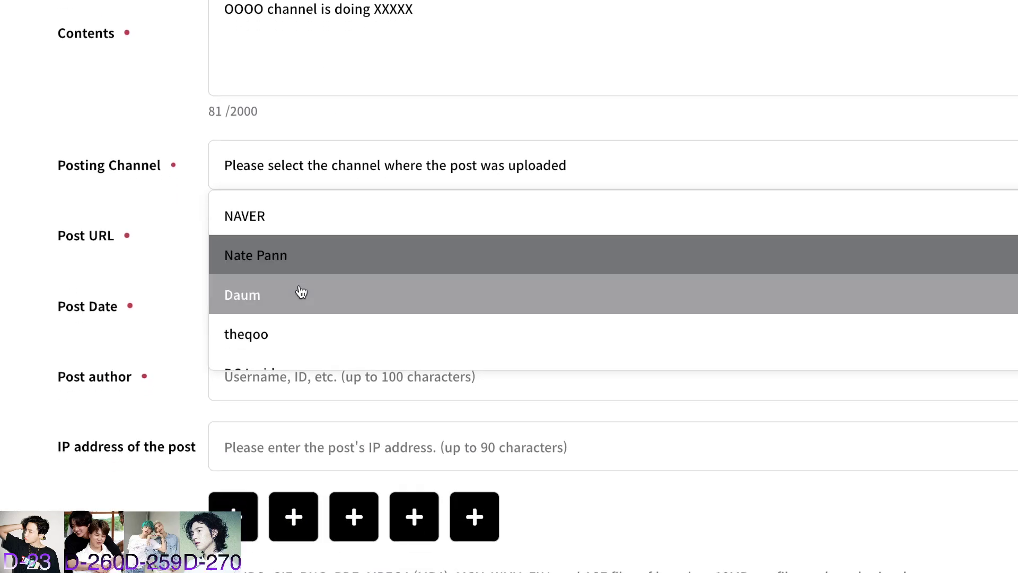
pyautogui.scroll(-1, 228, 343)
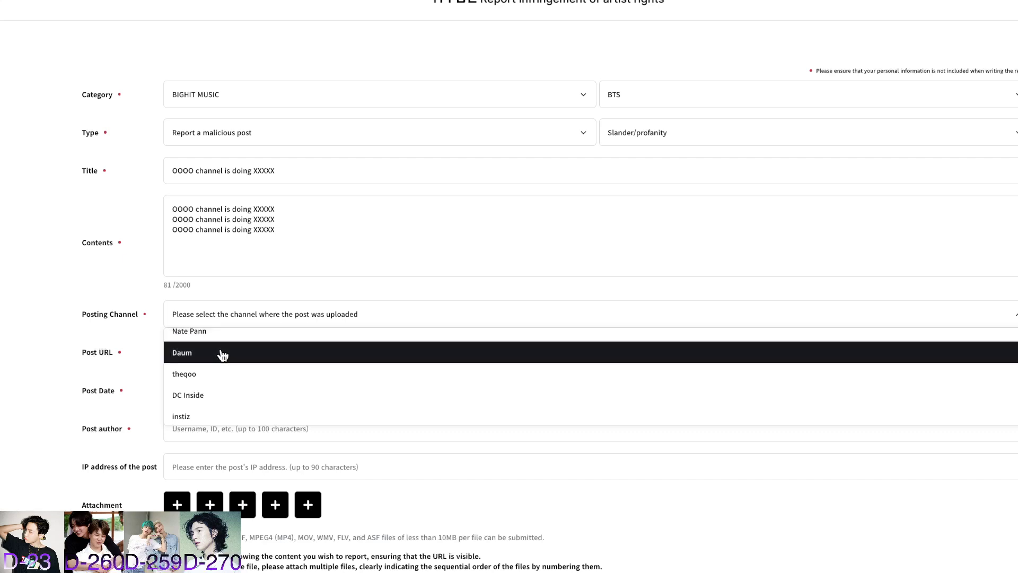
pyautogui.scroll(-2, 223, 392)
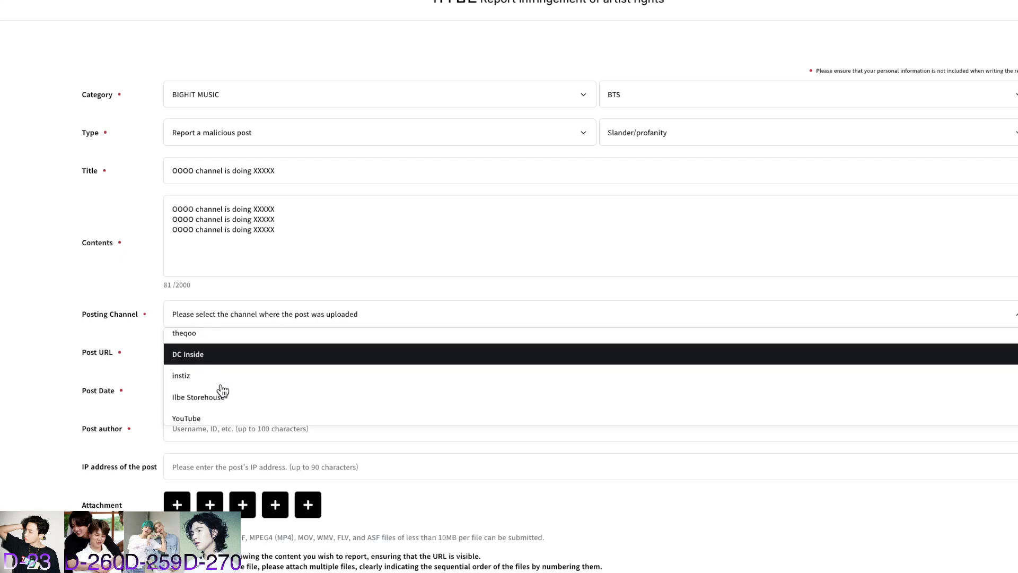
pyautogui.scroll(1, 237, 371)
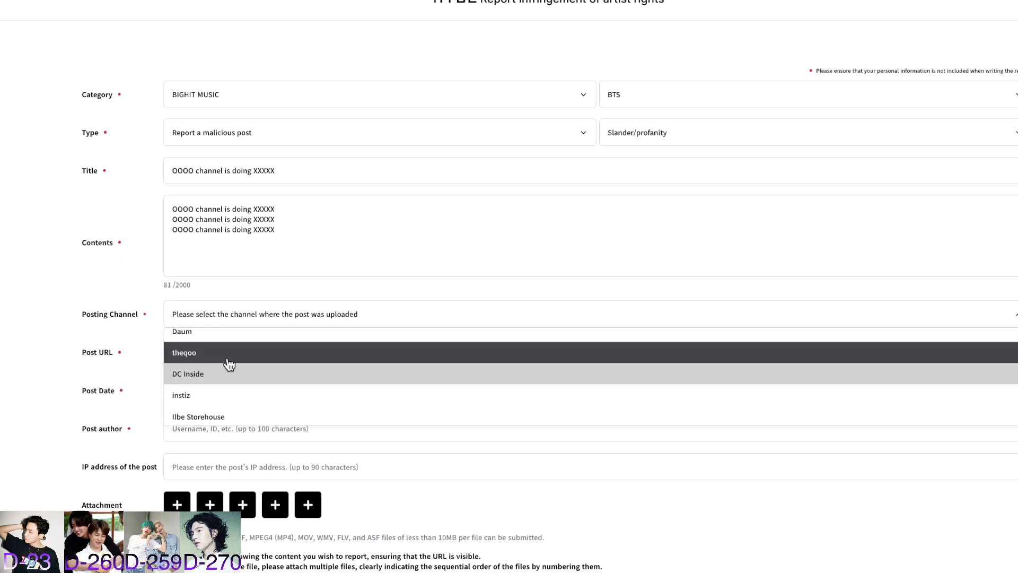
pyautogui.scroll(-1, 218, 387)
pyautogui.scroll(-3, 234, 387)
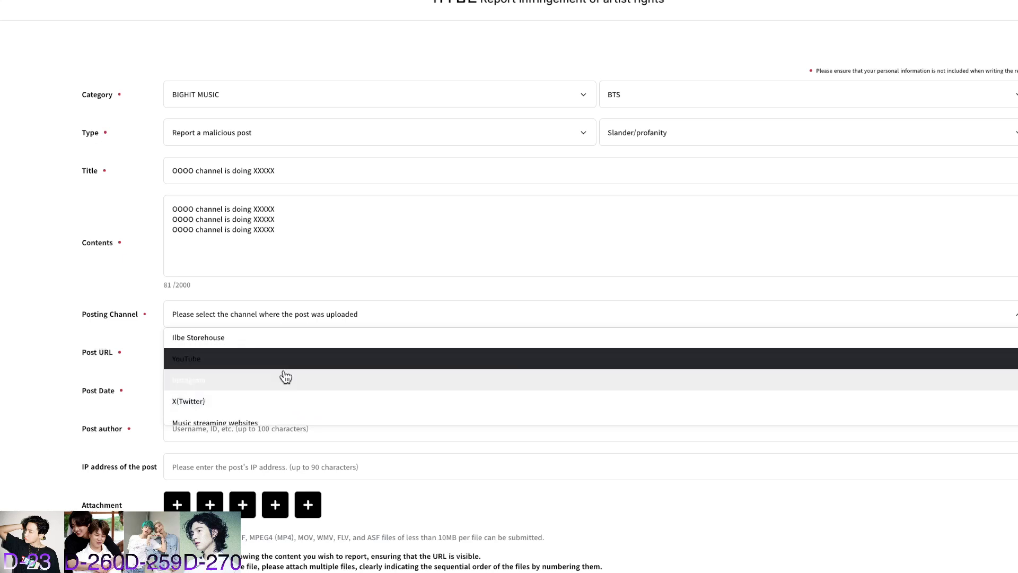
pyautogui.scroll(-2, 277, 378)
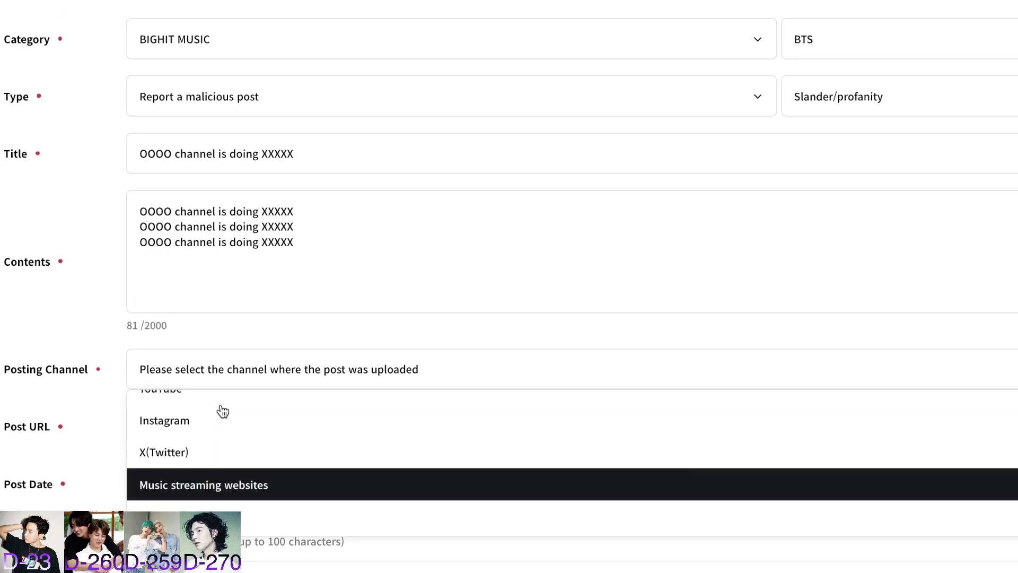
pyautogui.click(183, 301)
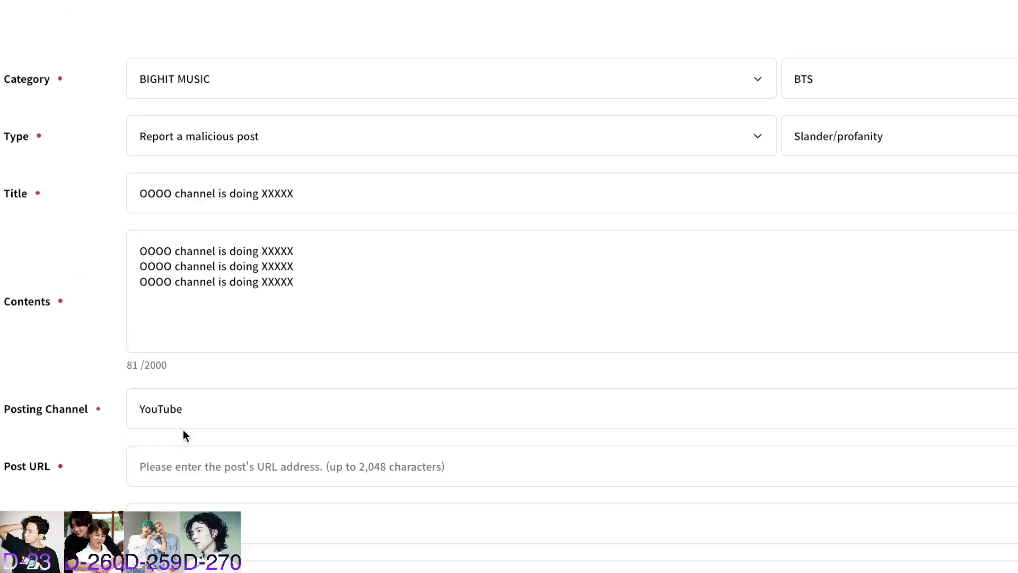
pyautogui.click(182, 465)
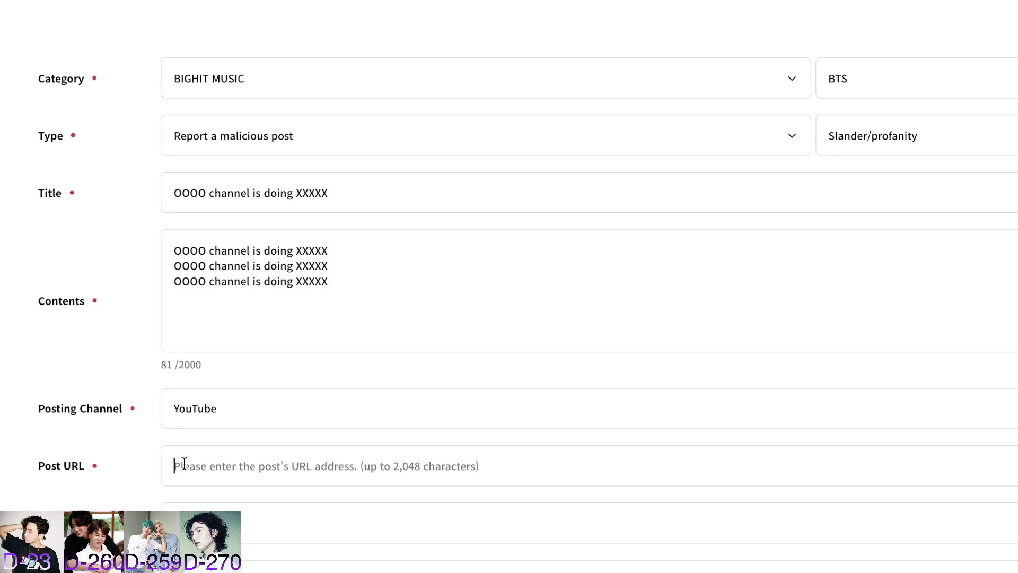
pyautogui.write('www.')
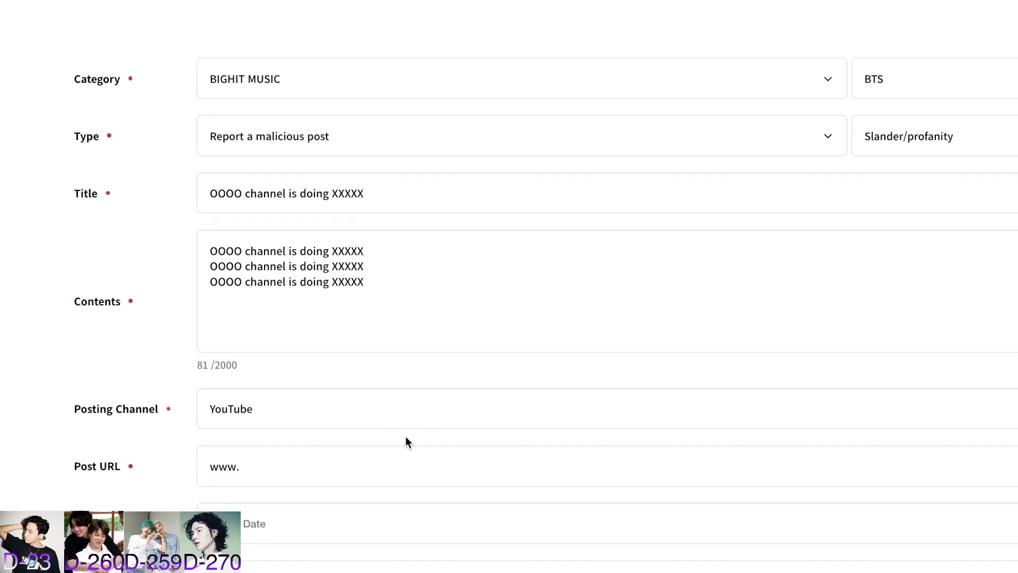
pyautogui.write('youtube.com/aljdklsad')
# Set the post date to 2024.09.23 and enter "OOOOO" as the post author.
pyautogui.scroll(-3, 375, 351)
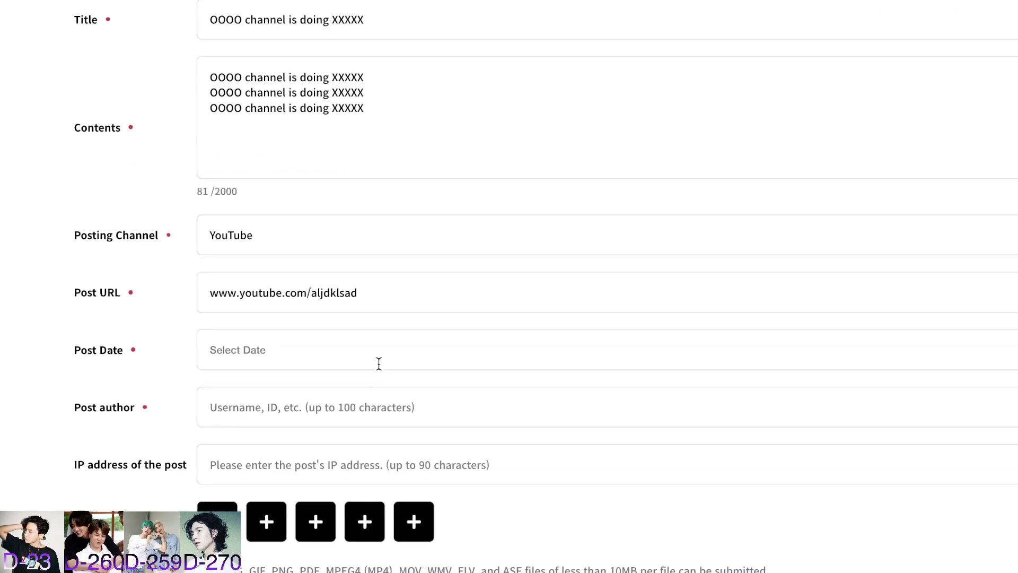
pyautogui.click(375, 351)
pyautogui.click(255, 567)
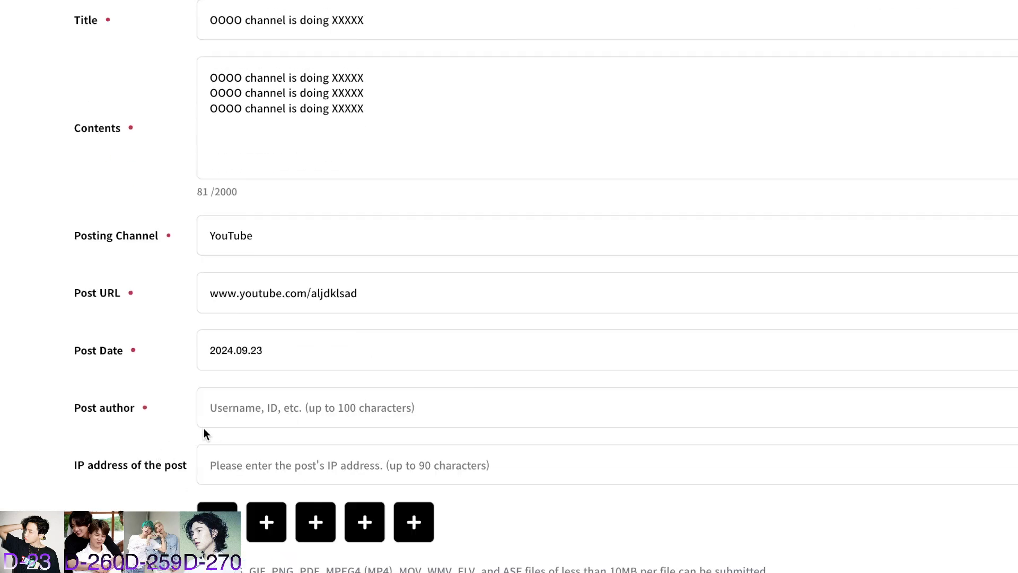
pyautogui.click(255, 406)
pyautogui.write('OOOOO')
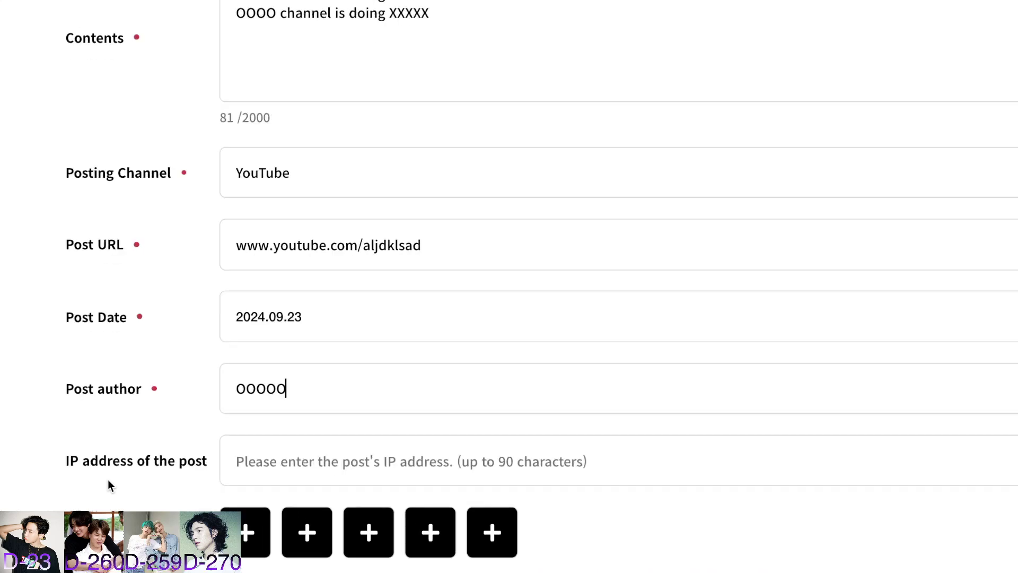
# Review the post's IP address field, the attachment requirements and the truthfulness confirmation at the end of the form.
pyautogui.scroll(-1, 131, 460)
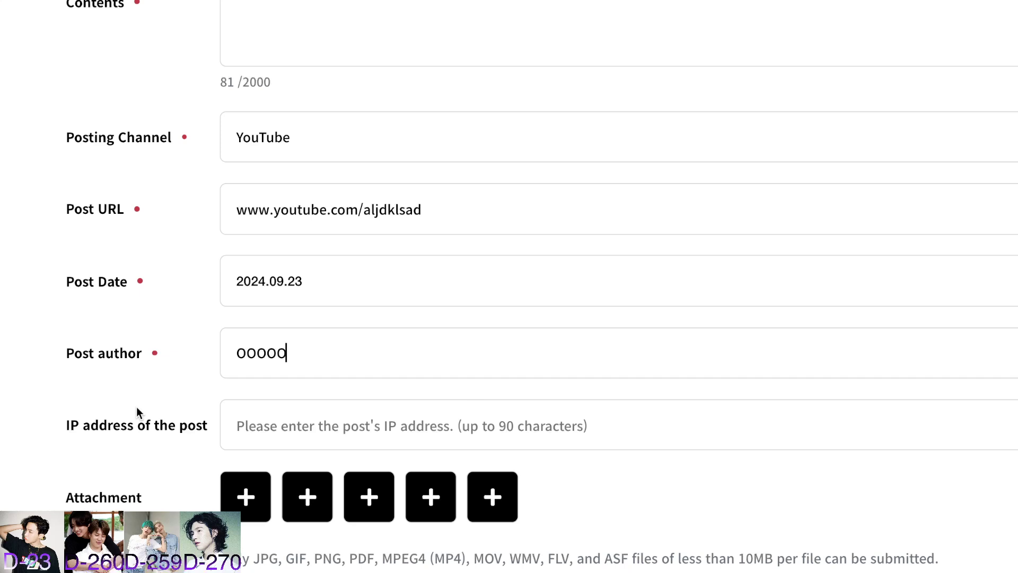
pyautogui.scroll(-3, 203, 418)
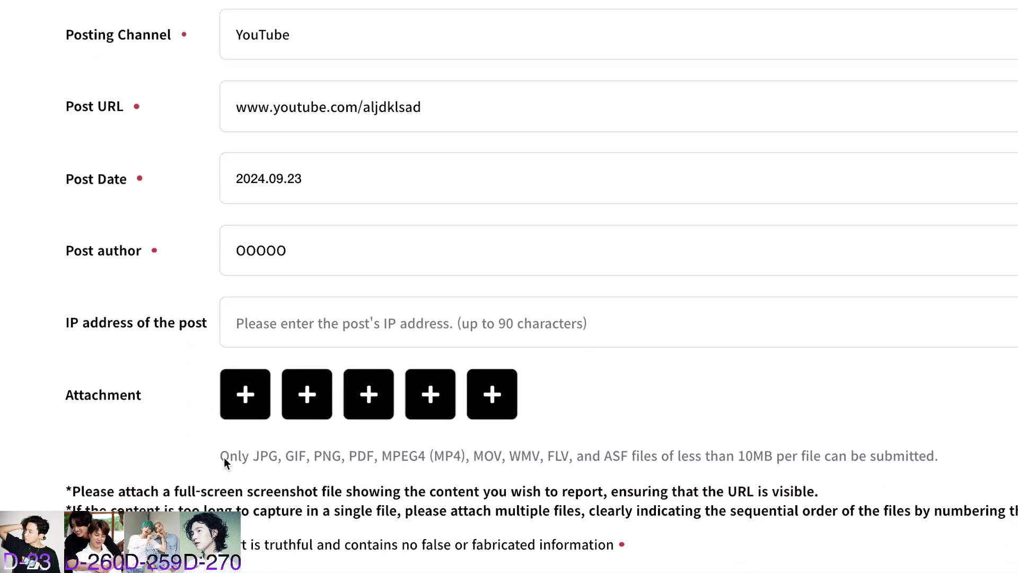
pyautogui.scroll(-2, 294, 440)
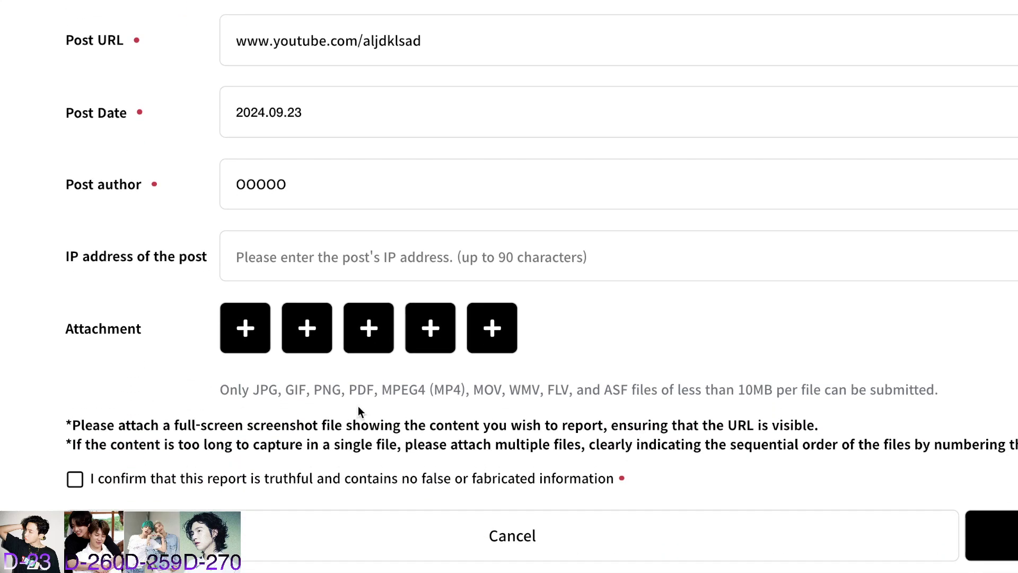
pyautogui.scroll(-1, 407, 408)
pyautogui.hscroll(2, 335, 422)
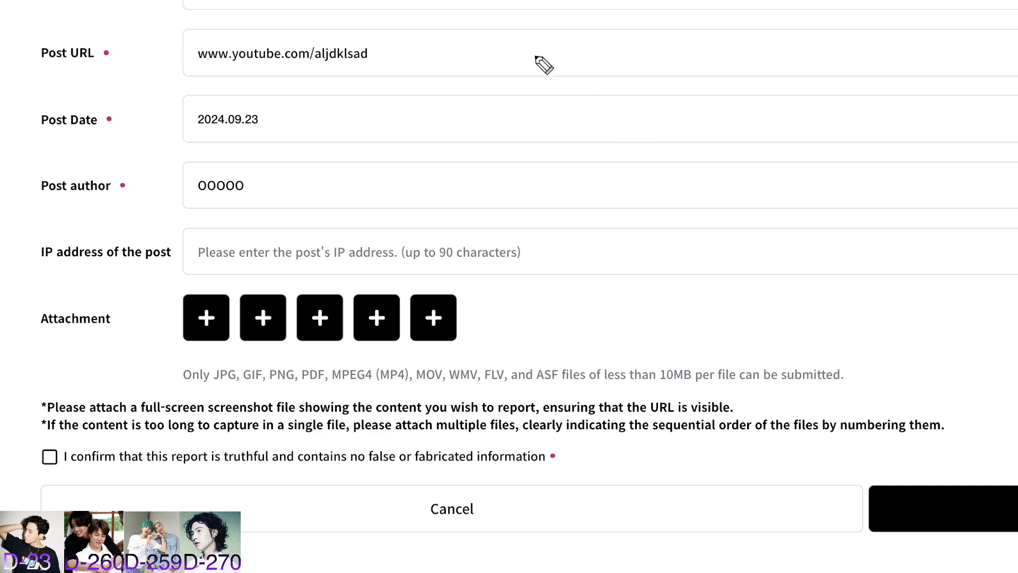
# Annotate the screen with two vertical lines and three stacked circles numbered 1, 2 and 3, and clear the annotations.
pyautogui.moveTo(798, 572)
pyautogui.mouseDown()
pyautogui.moveTo(742, 43)
pyautogui.moveTo(767, 0)
pyautogui.mouseUp()
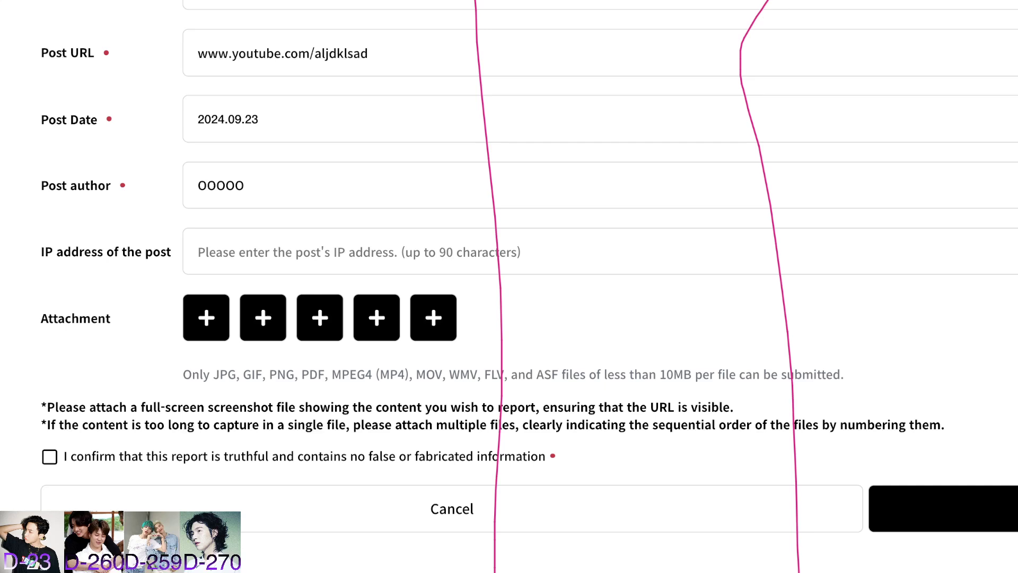
pyautogui.moveTo(581, 1)
pyautogui.mouseDown()
pyautogui.moveTo(546, 127)
pyautogui.moveTo(619, 9)
pyautogui.mouseUp()
pyautogui.moveTo(587, 212); pyautogui.dragTo(640, 158)
pyautogui.moveTo(663, 404)
pyautogui.mouseDown()
pyautogui.moveTo(936, 409)
pyautogui.moveTo(678, 317)
pyautogui.mouseUp()
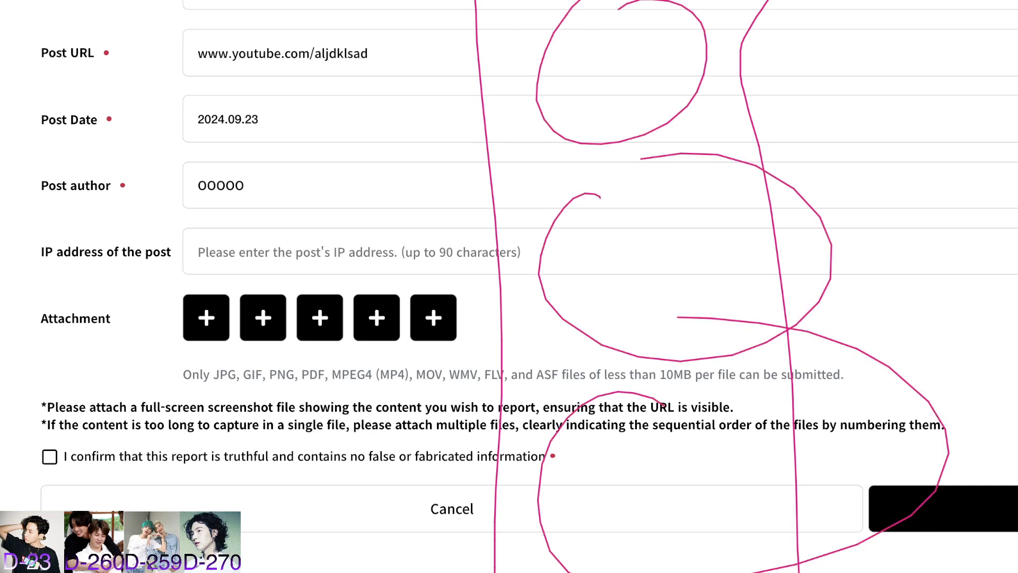
pyautogui.moveTo(607, 19); pyautogui.dragTo(598, 95)
pyautogui.moveTo(592, 202); pyautogui.dragTo(618, 274)
pyautogui.moveTo(615, 392); pyautogui.dragTo(611, 479)
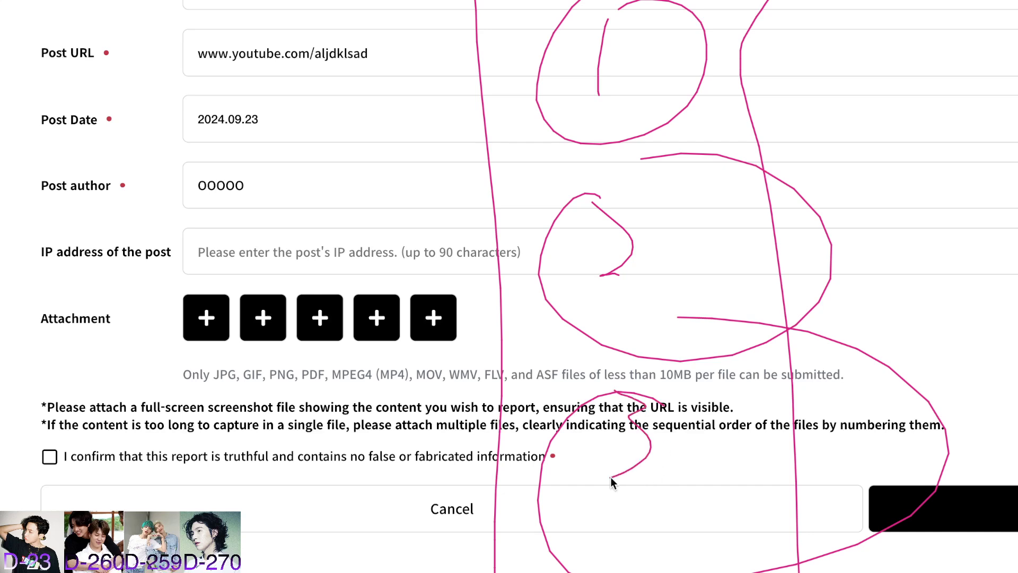
pyautogui.press('Escape')
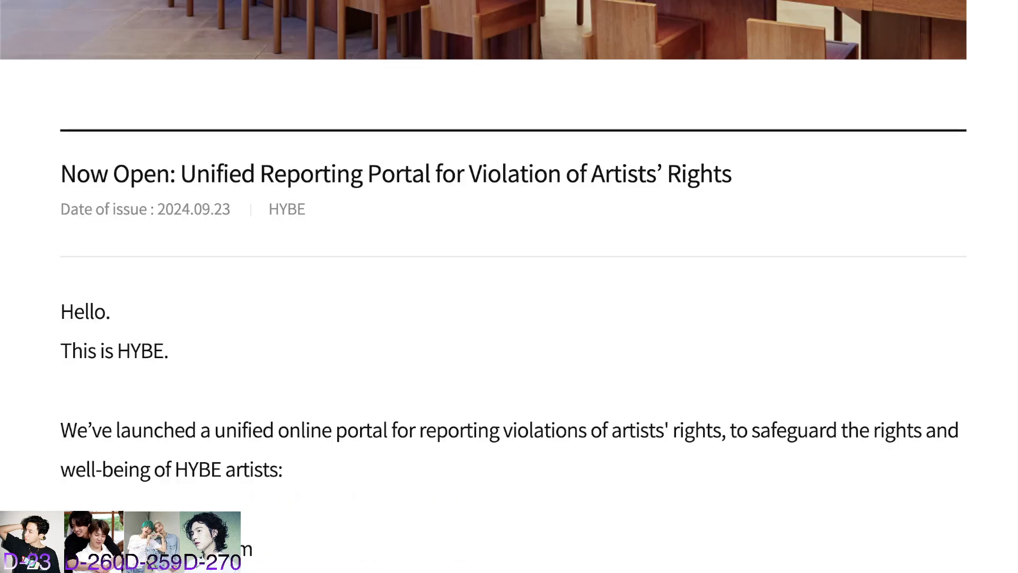
# Read HYBE's notice on the reporting portal down to its closing paragraphs on copyright reports and legal action.
pyautogui.scroll(-20, 432, 351)
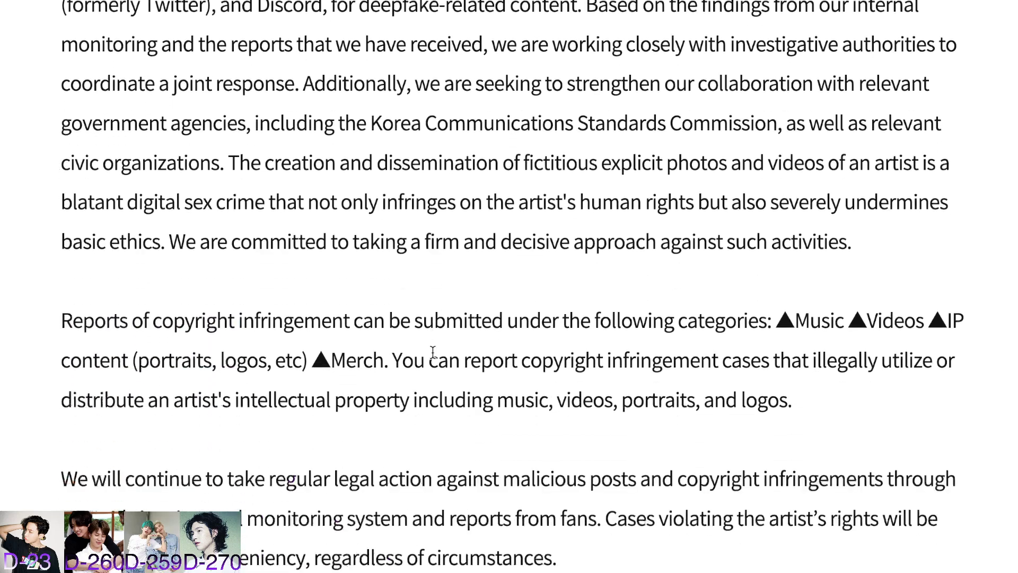
pyautogui.scroll(-1, 432, 352)
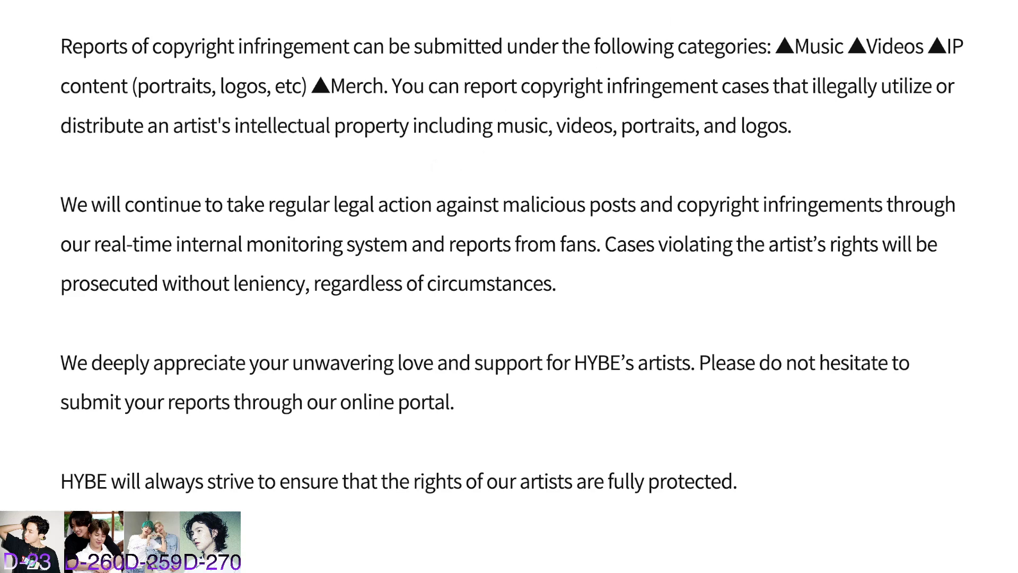
# Switch to the forum post about the YouTube channel 아이돌잼 and examine the captured channel description, videos and Shorts.
pyautogui.click(636, 2)
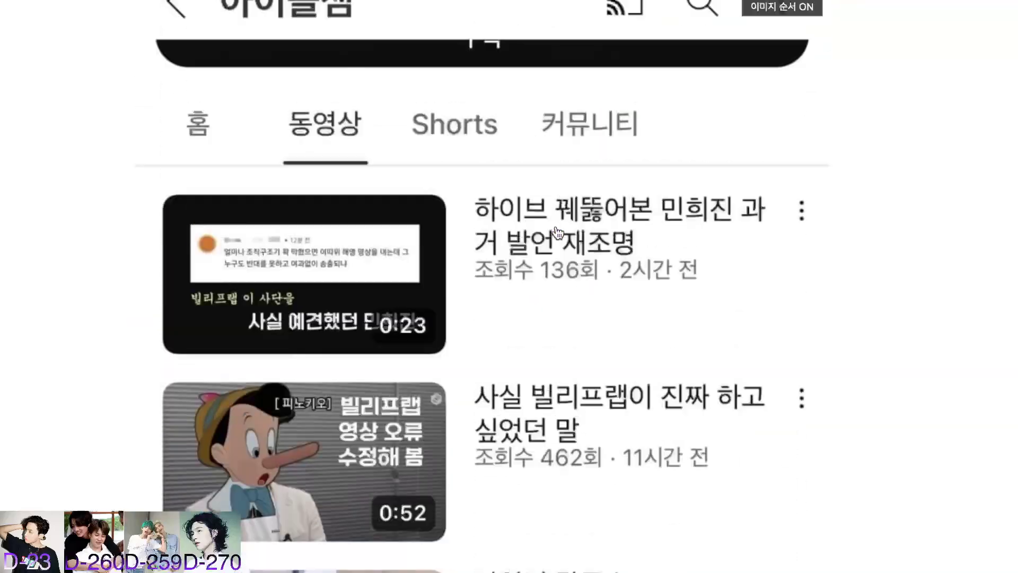
pyautogui.scroll(15, 556, 232)
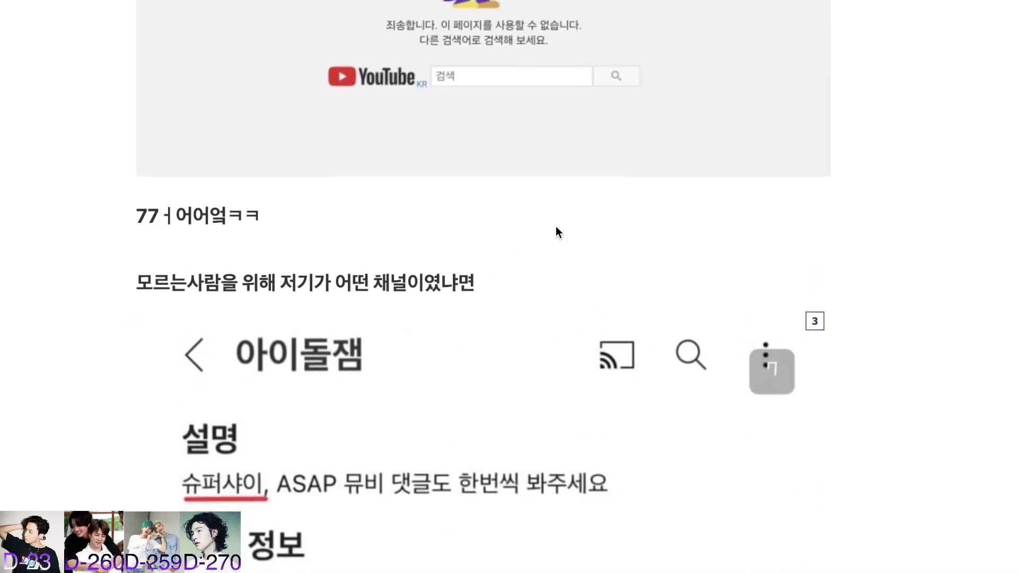
pyautogui.scroll(1, 557, 231)
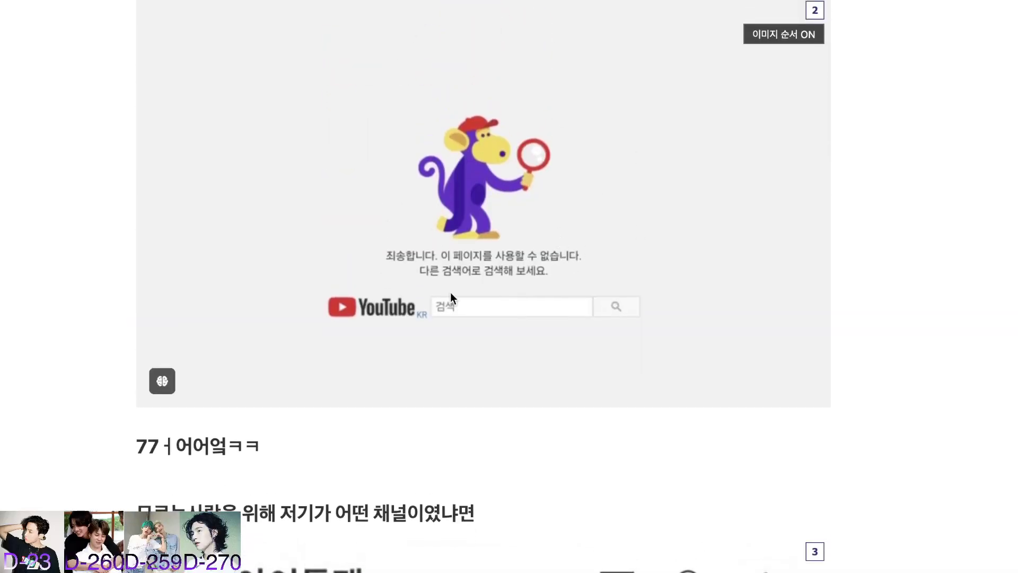
pyautogui.scroll(-10, 546, 228)
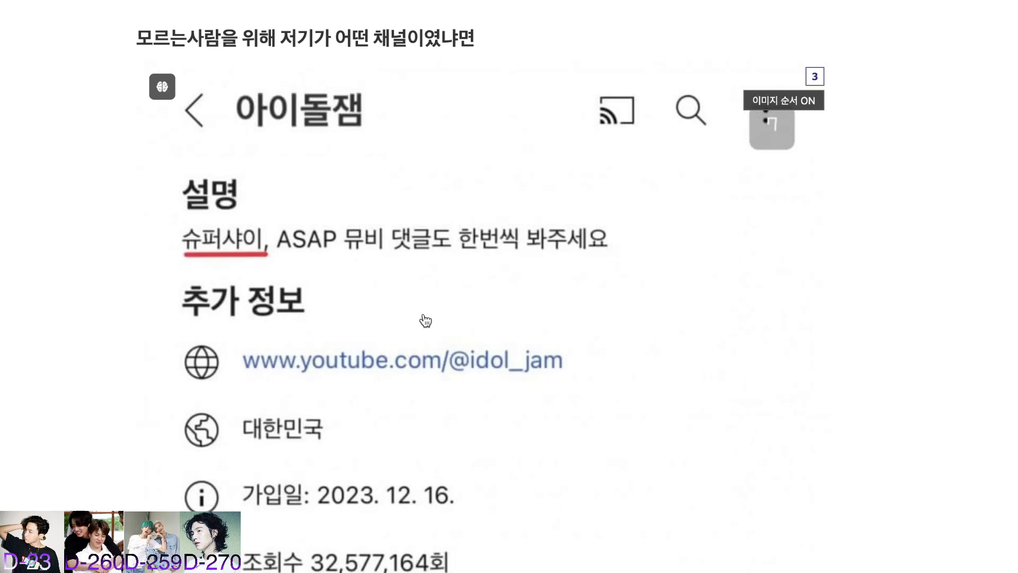
pyautogui.scroll(-8, 425, 318)
pyautogui.scroll(-12, 313, 263)
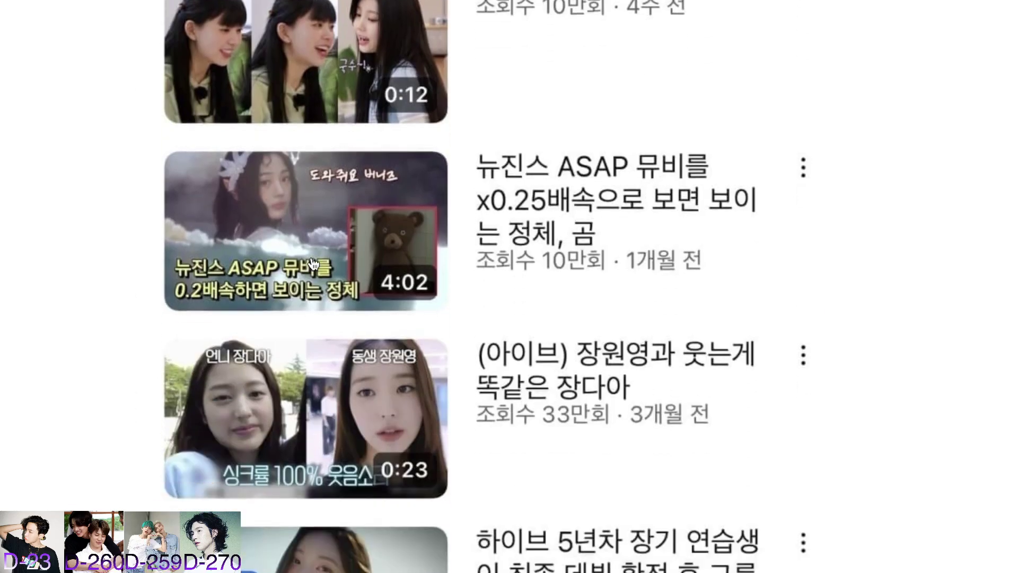
pyautogui.scroll(-10, 313, 264)
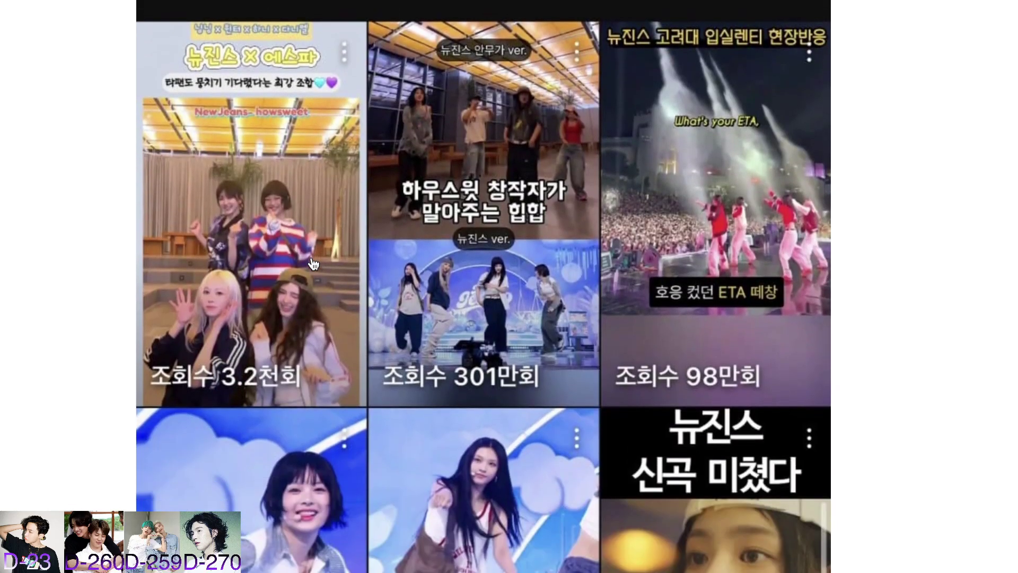
pyautogui.scroll(-12, 314, 264)
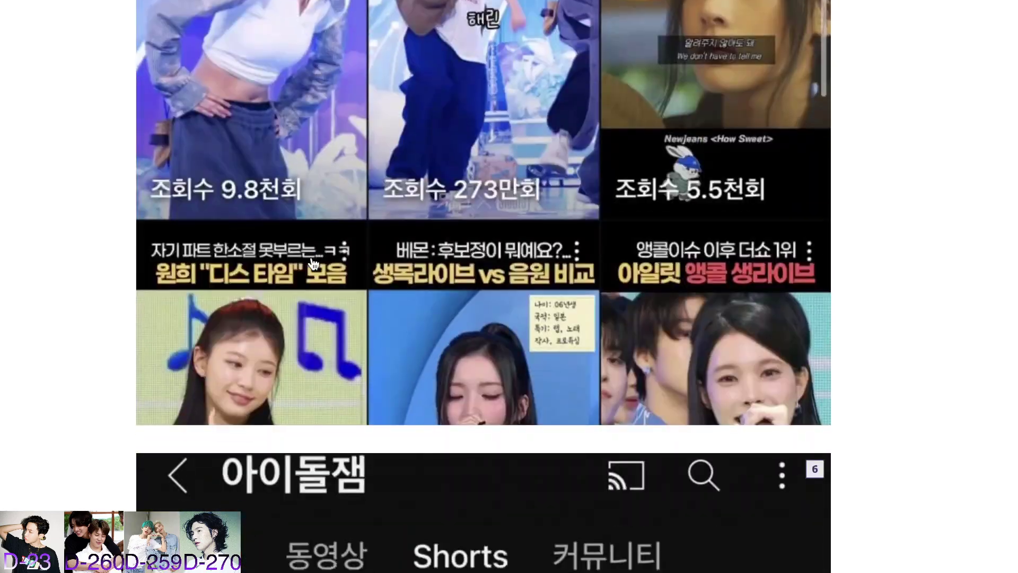
pyautogui.scroll(-15, 314, 264)
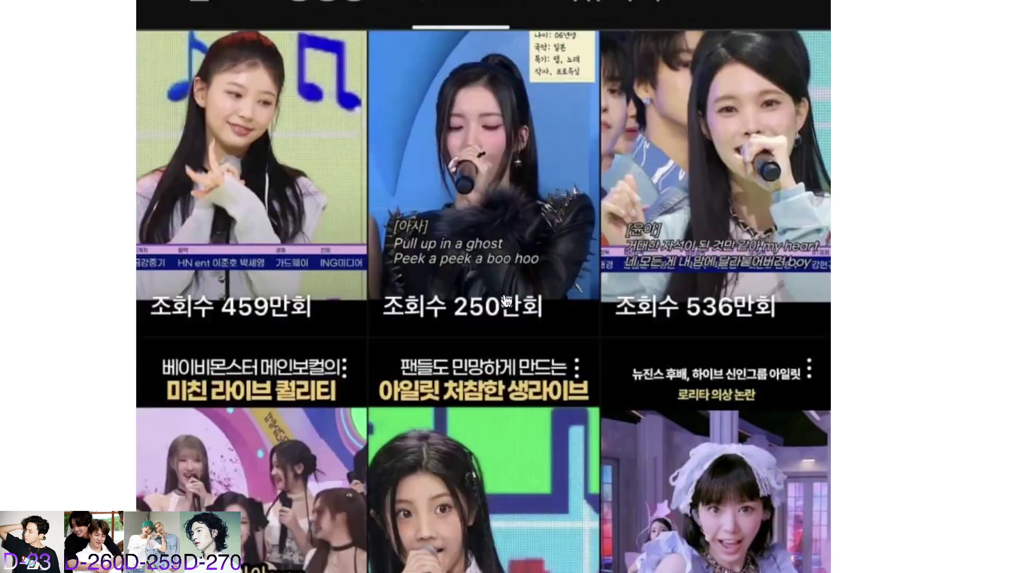
# Examine the 아이돌잼 channel's captured community posts and its channel home page through to the end of the forum post.
pyautogui.scroll(-9, 506, 300)
pyautogui.scroll(5, 506, 297)
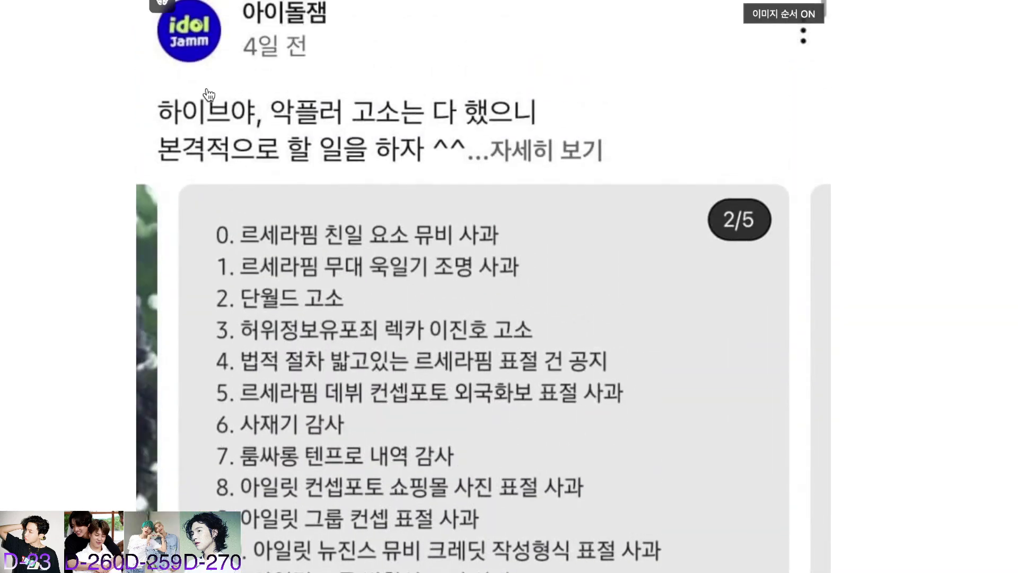
pyautogui.scroll(-15, 292, 121)
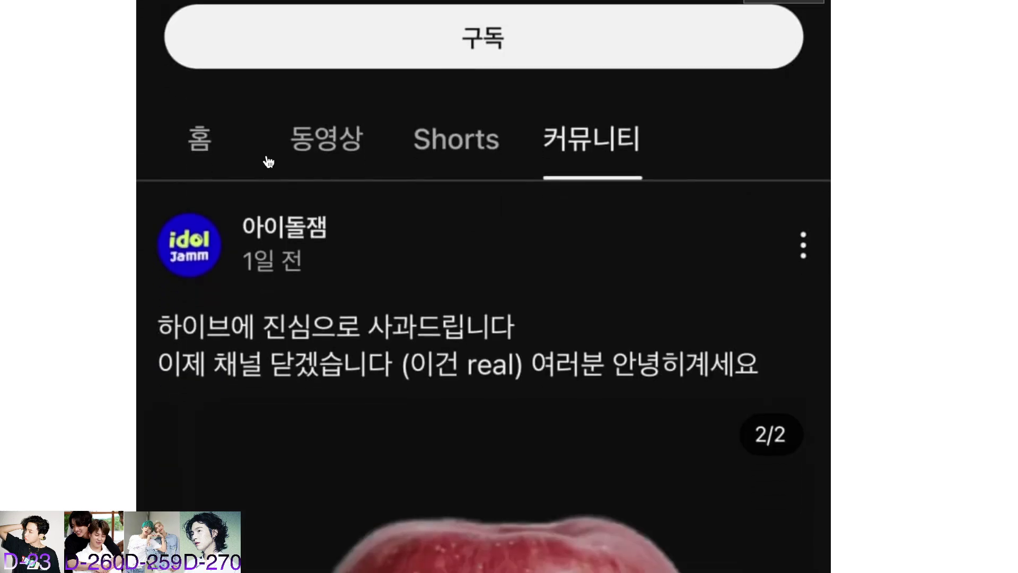
pyautogui.scroll(-2, 299, 297)
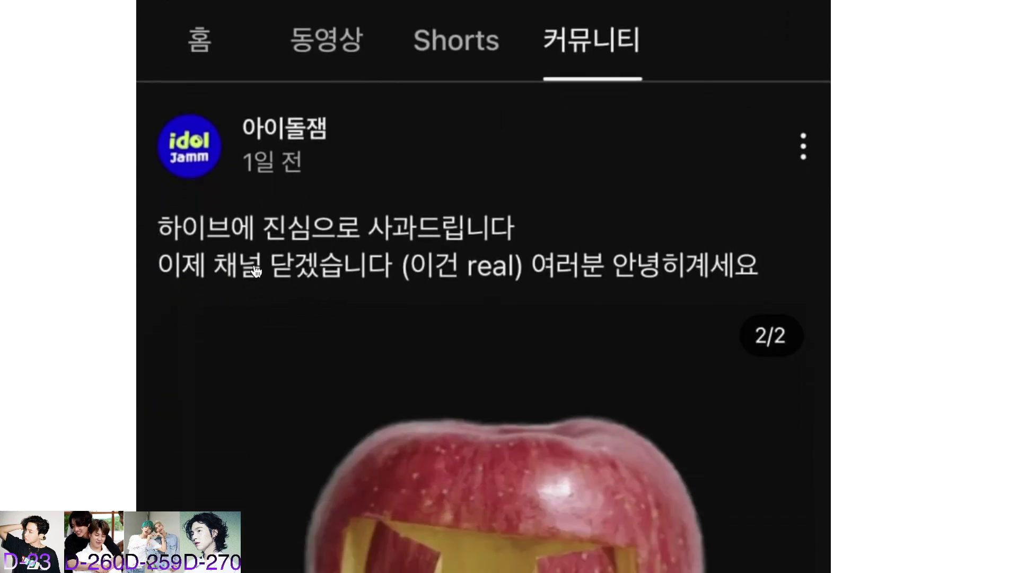
pyautogui.scroll(-1, 236, 300)
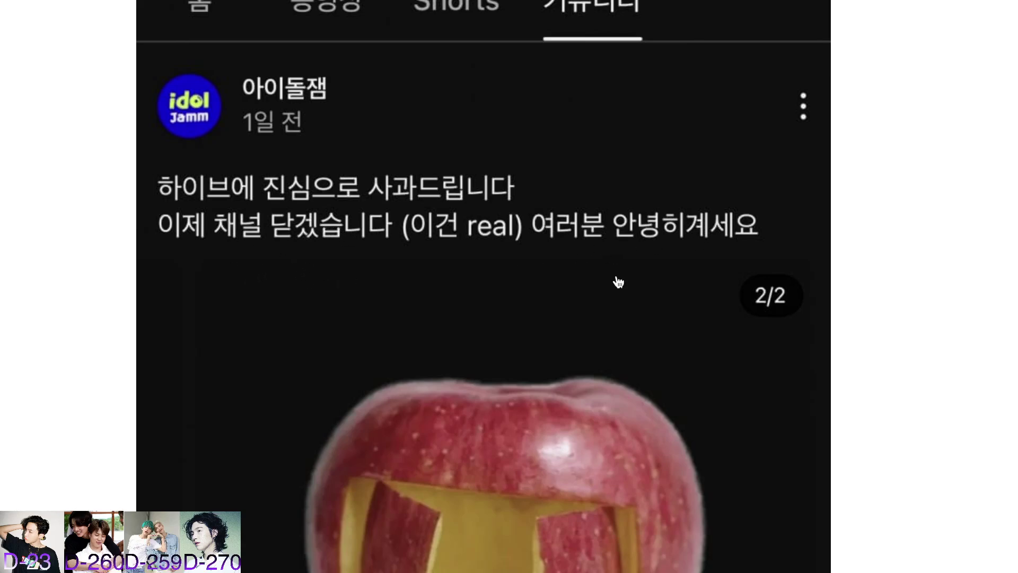
pyautogui.scroll(-1, 484, 399)
pyautogui.scroll(-20, 484, 399)
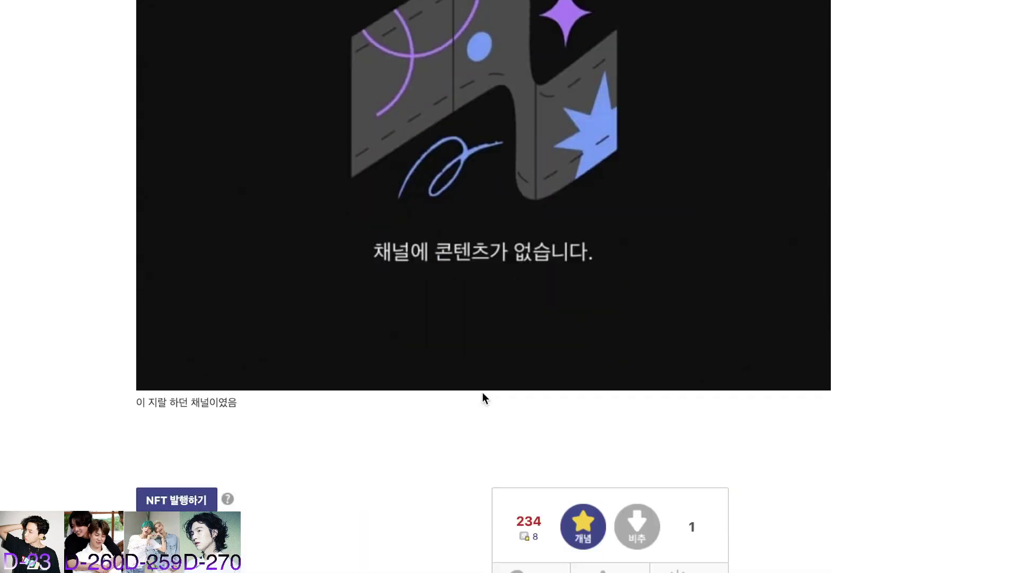
pyautogui.scroll(4, 484, 399)
pyautogui.scroll(1, 484, 399)
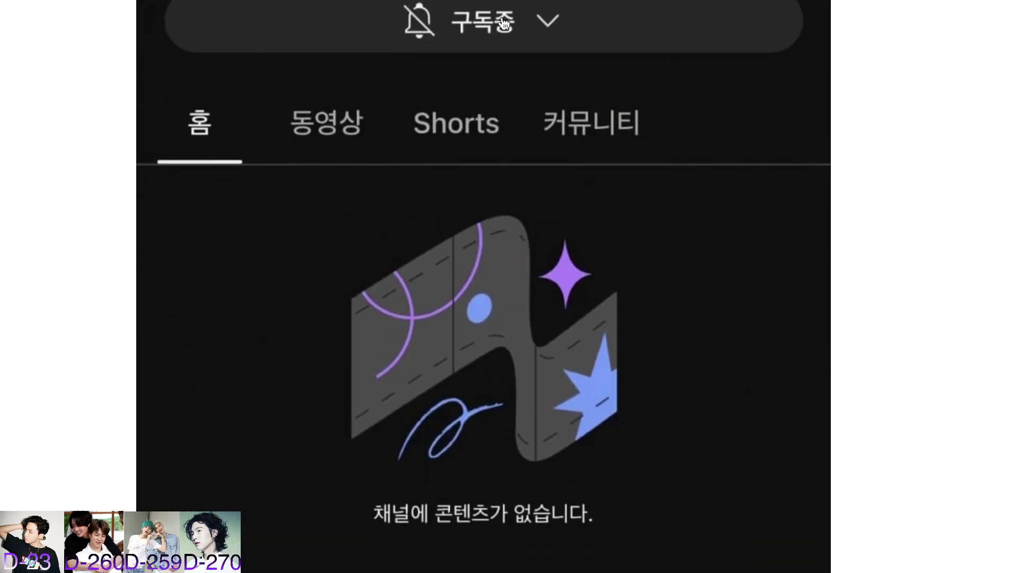
pyautogui.scroll(-10, 407, 141)
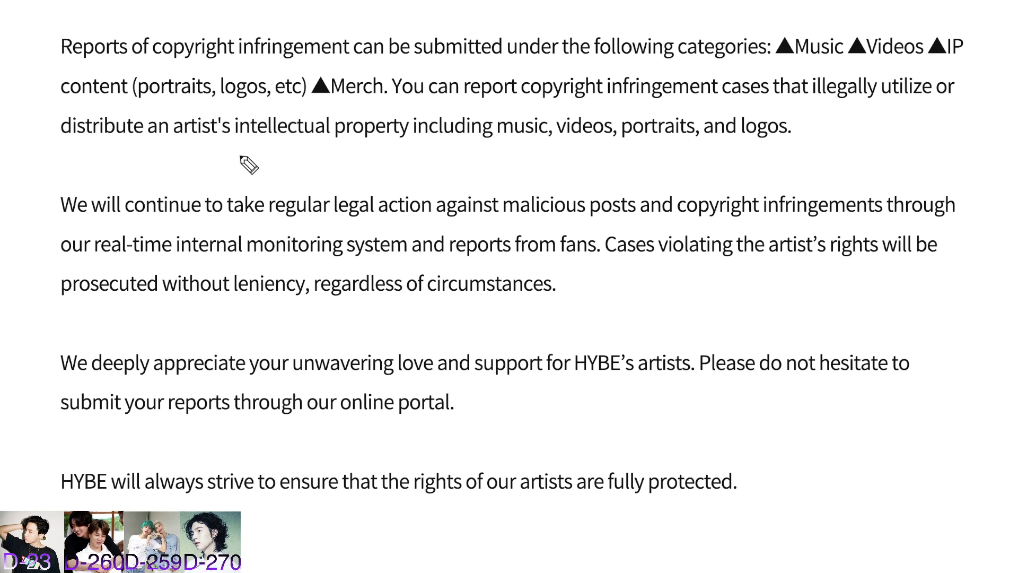
# Return to HYBE's notice and draw a circled "f" over the legal action paragraph and a circled "A" over the copyright paragraph.
pyautogui.moveTo(240, 156)
pyautogui.mouseDown()
pyautogui.moveTo(366, 228)
pyautogui.moveTo(221, 166)
pyautogui.mouseUp()
pyautogui.moveTo(277, 206)
pyautogui.mouseDown()
pyautogui.moveTo(258, 226)
pyautogui.moveTo(257, 300)
pyautogui.mouseUp()
pyautogui.moveTo(242, 262); pyautogui.dragTo(287, 274)
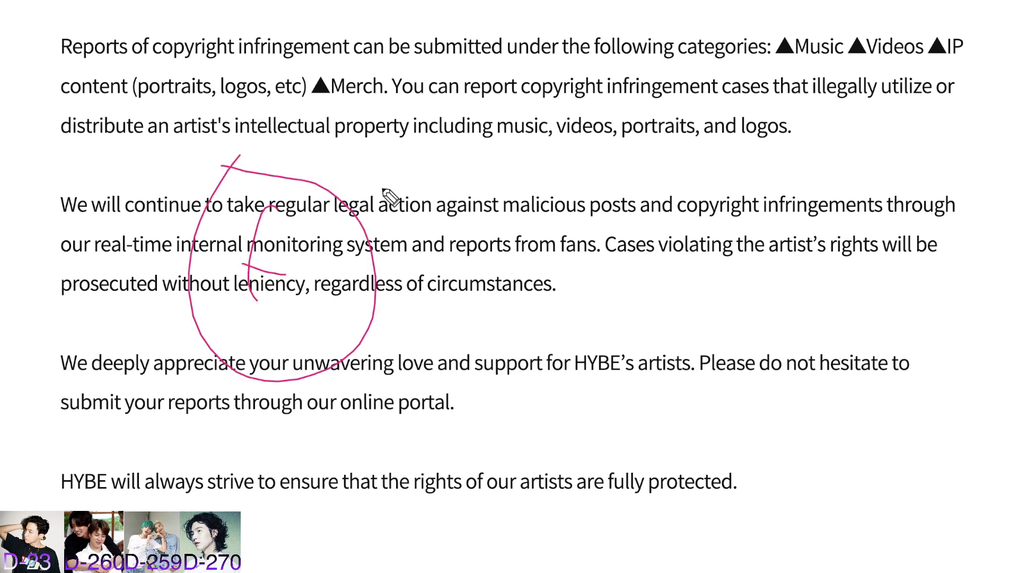
pyautogui.moveTo(508, 12)
pyautogui.mouseDown()
pyautogui.moveTo(785, 95)
pyautogui.moveTo(761, 1)
pyautogui.mouseUp()
pyautogui.moveTo(637, 4); pyautogui.dragTo(594, 119)
pyautogui.moveTo(640, 13); pyautogui.dragTo(685, 114)
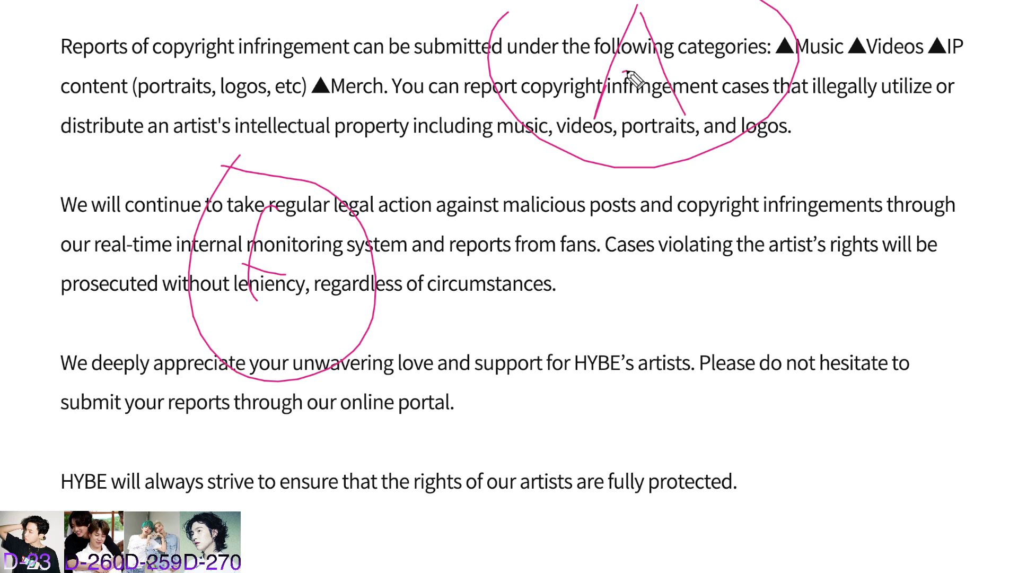
pyautogui.moveTo(623, 70); pyautogui.dragTo(652, 65)
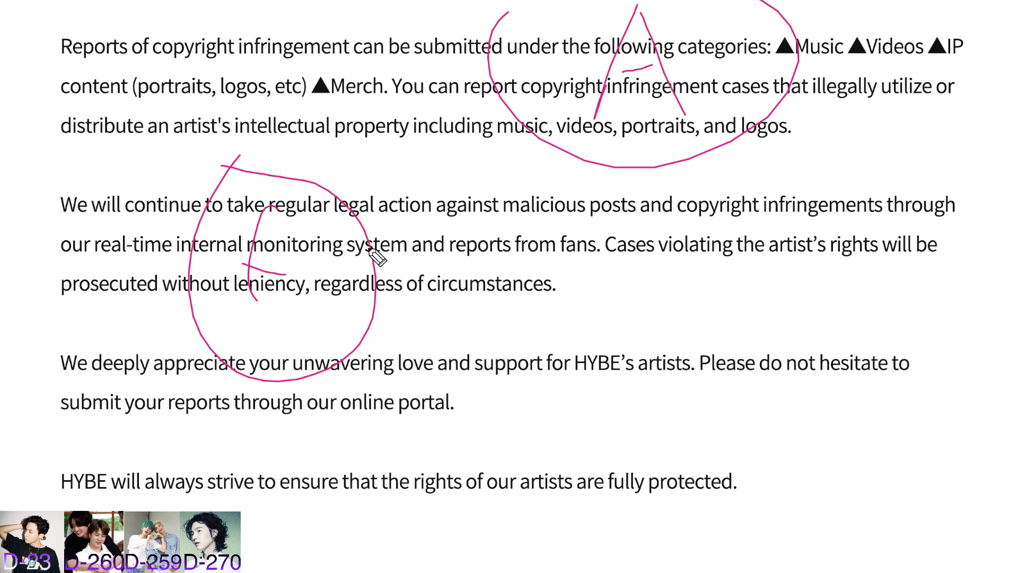